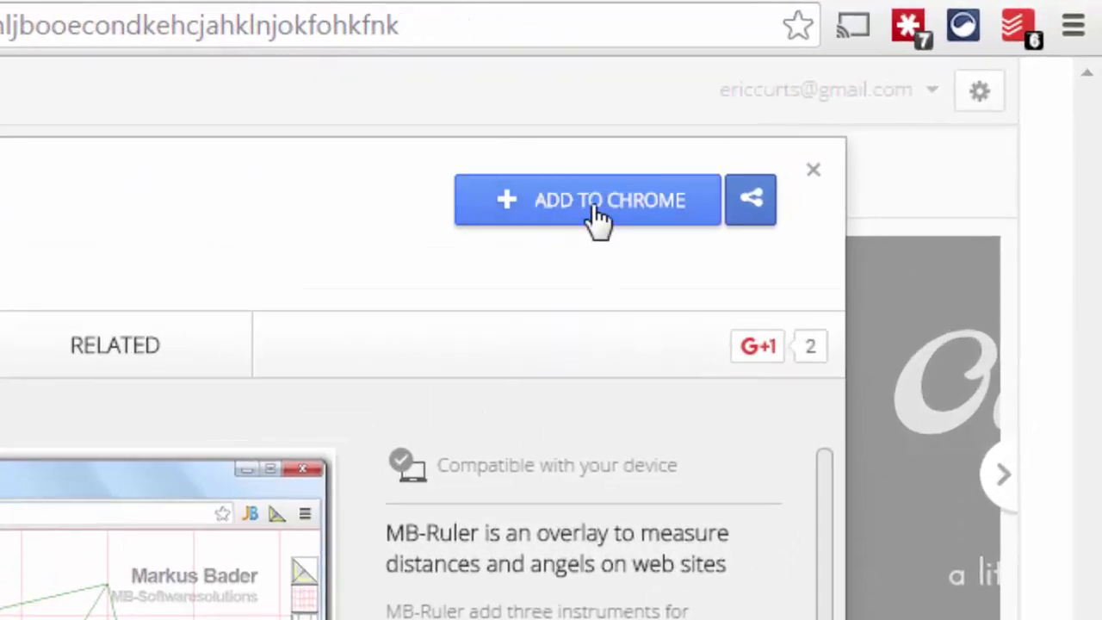
Step: Add the MB-Ruler for Chrome extension from the Web Store and dismiss the added notice
click(594, 216)
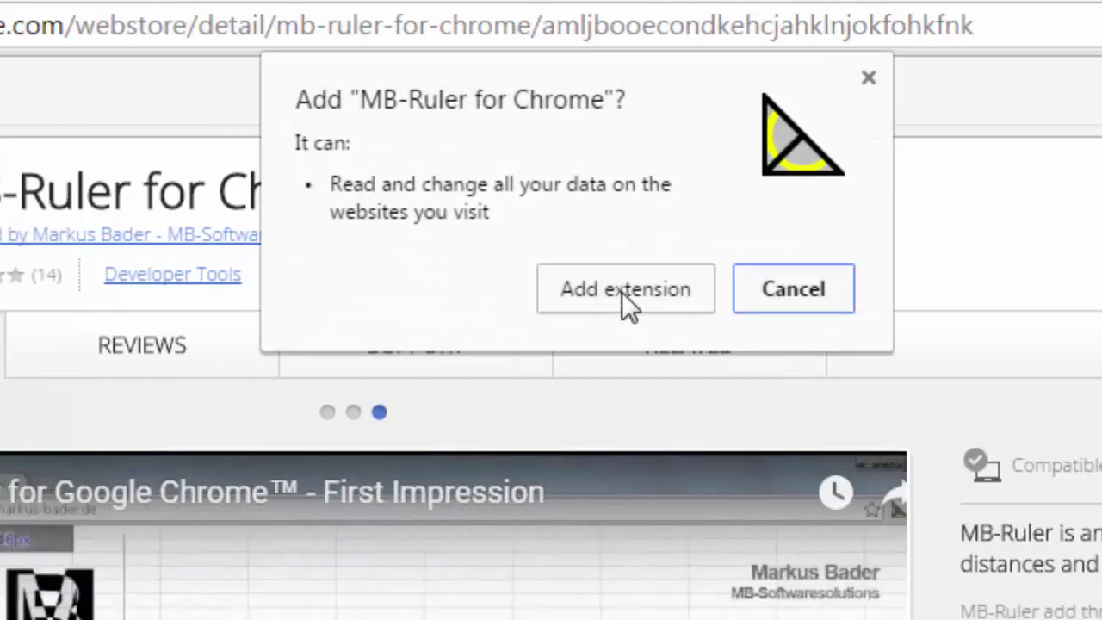
click(621, 292)
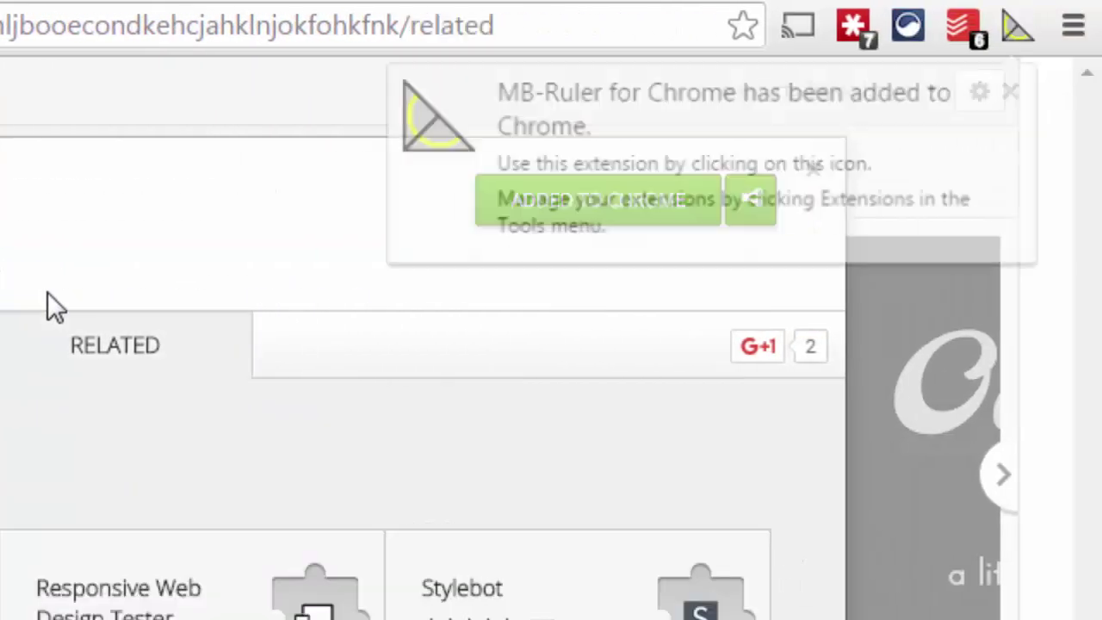
click(1014, 93)
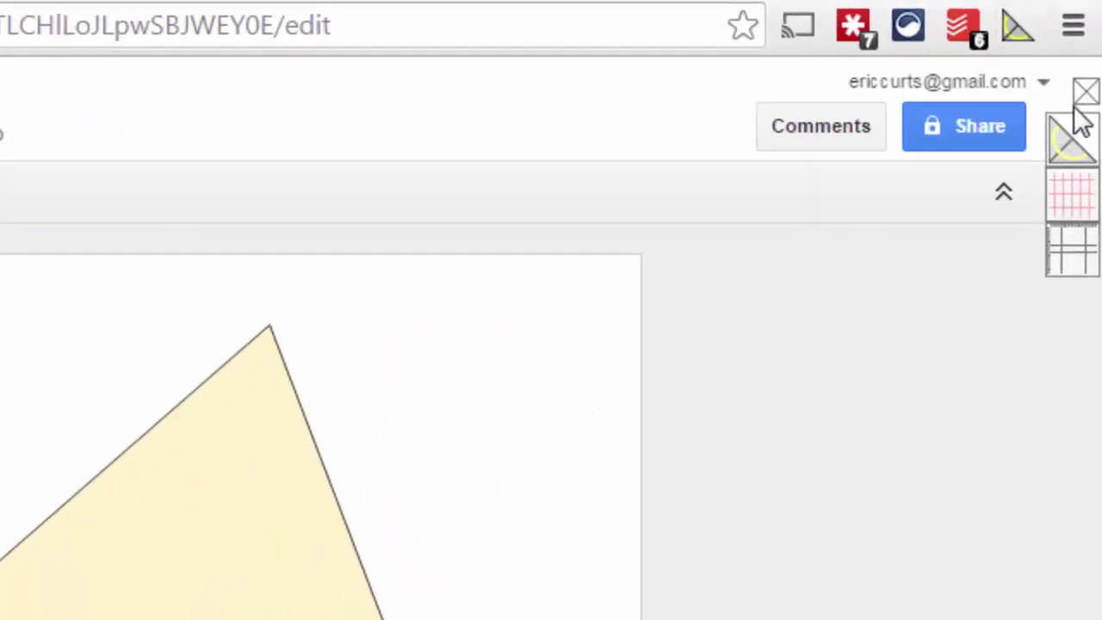
Step: Pick the MB-Ruler protractor tool so it overlays the triangle drawing
click(1072, 155)
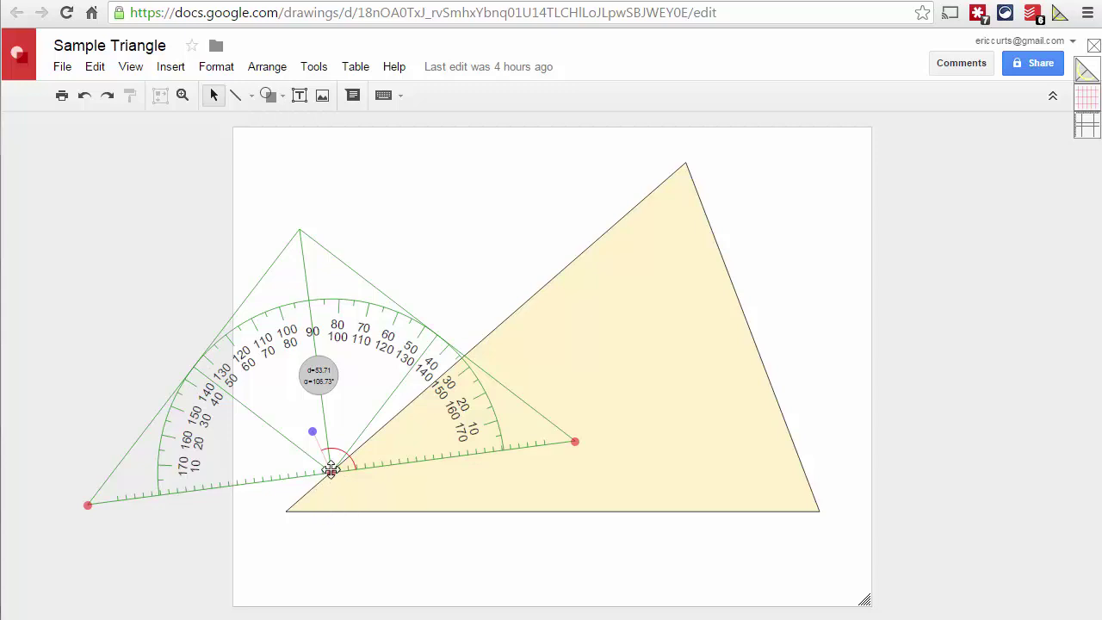
Step: Pin the protractor centre on the triangle's lower-left vertex and align its baseline with the base
drag(333, 473, 372, 495)
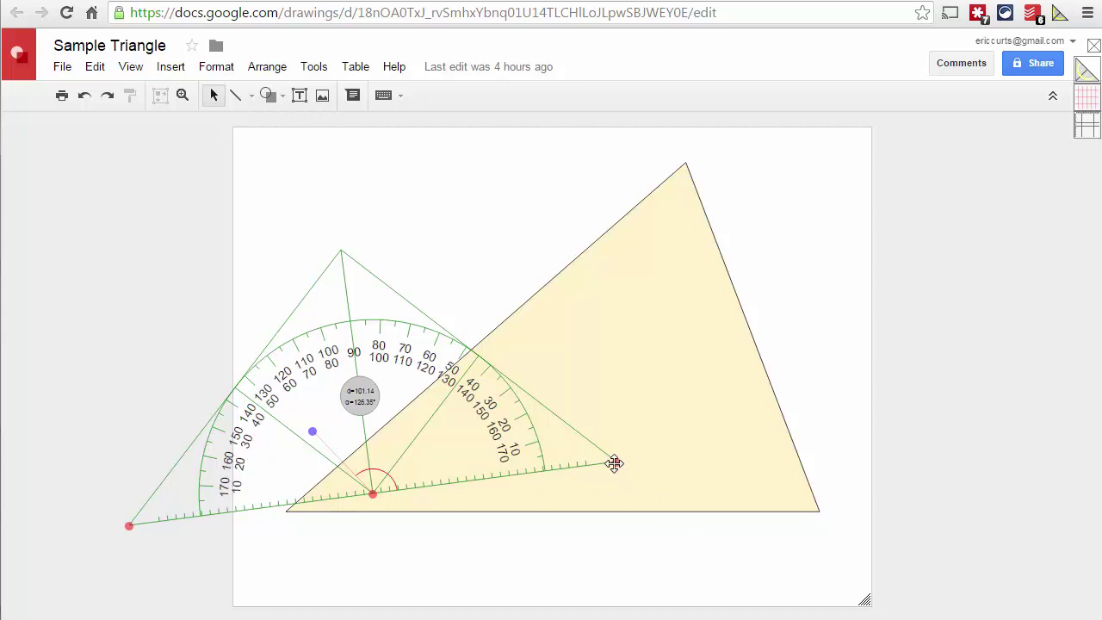
drag(614, 464, 670, 476)
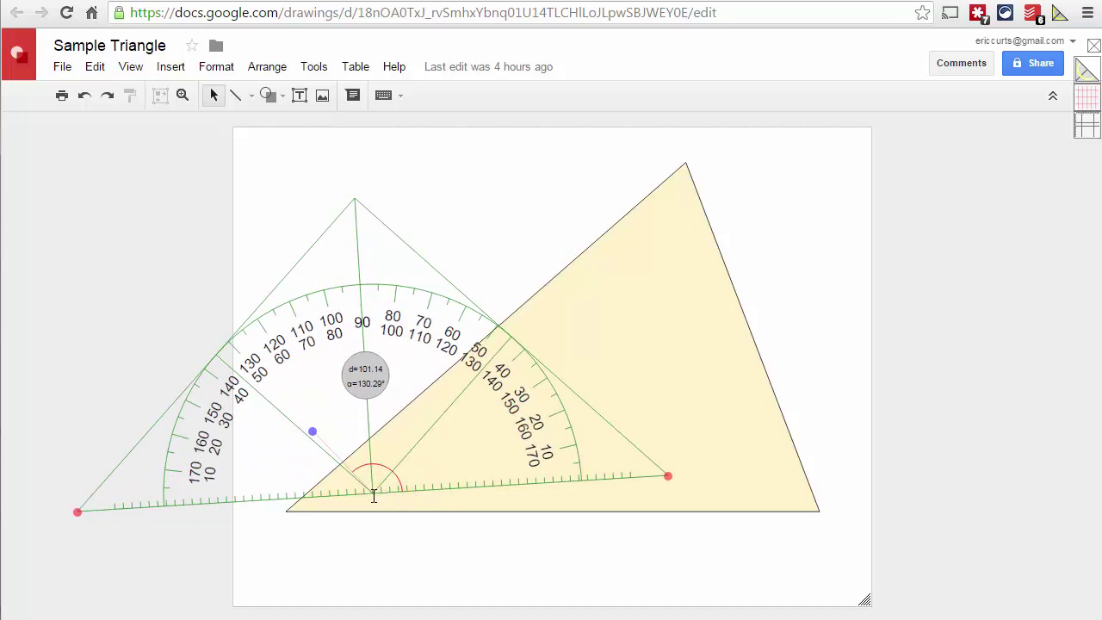
drag(373, 494, 287, 513)
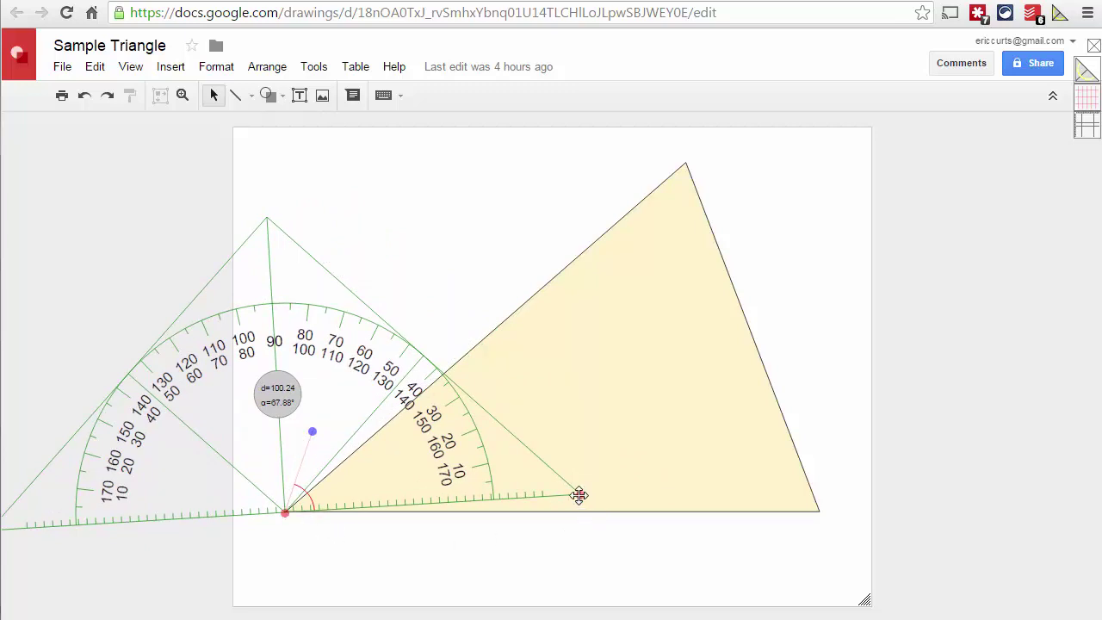
drag(580, 494, 888, 513)
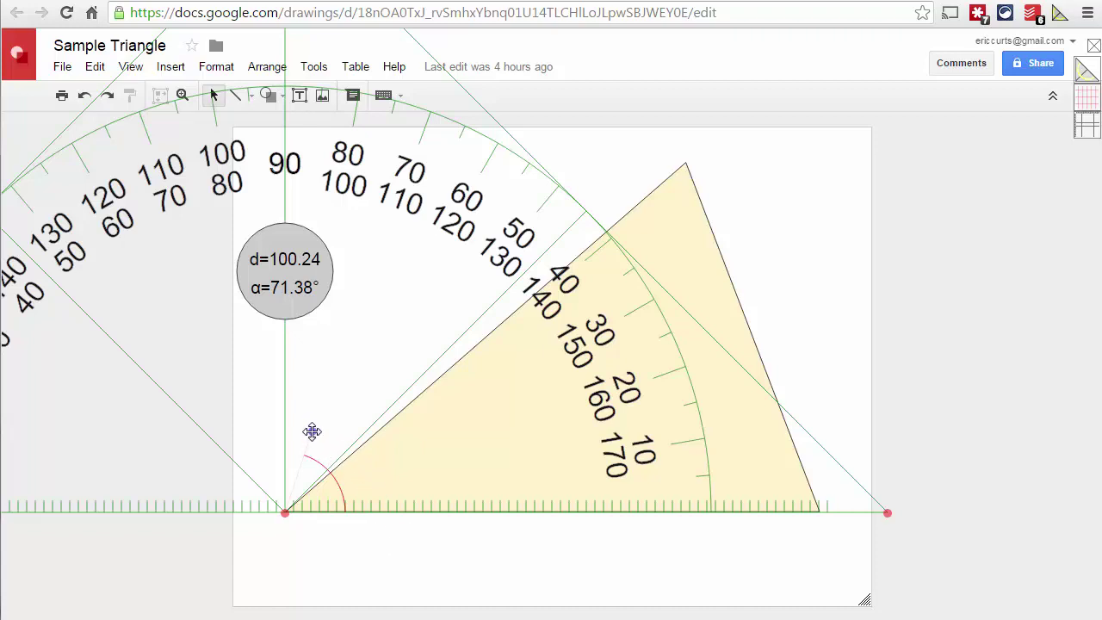
Step: Align the protractor arm with the triangle's left side to read about 57°, then remove the protractor
drag(315, 429, 626, 215)
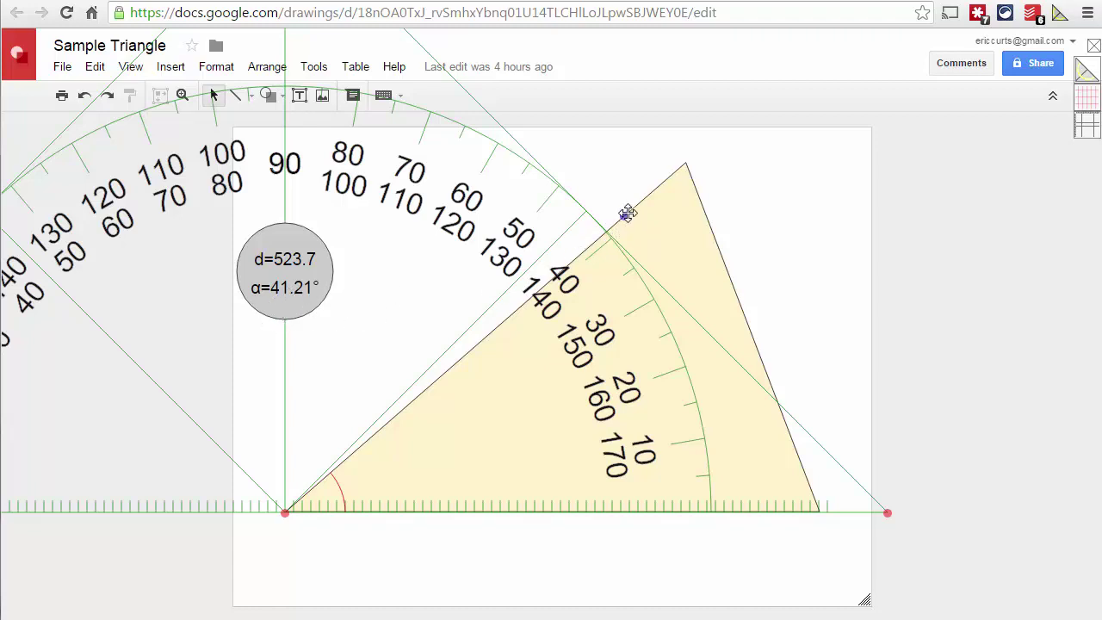
drag(623, 218, 335, 436)
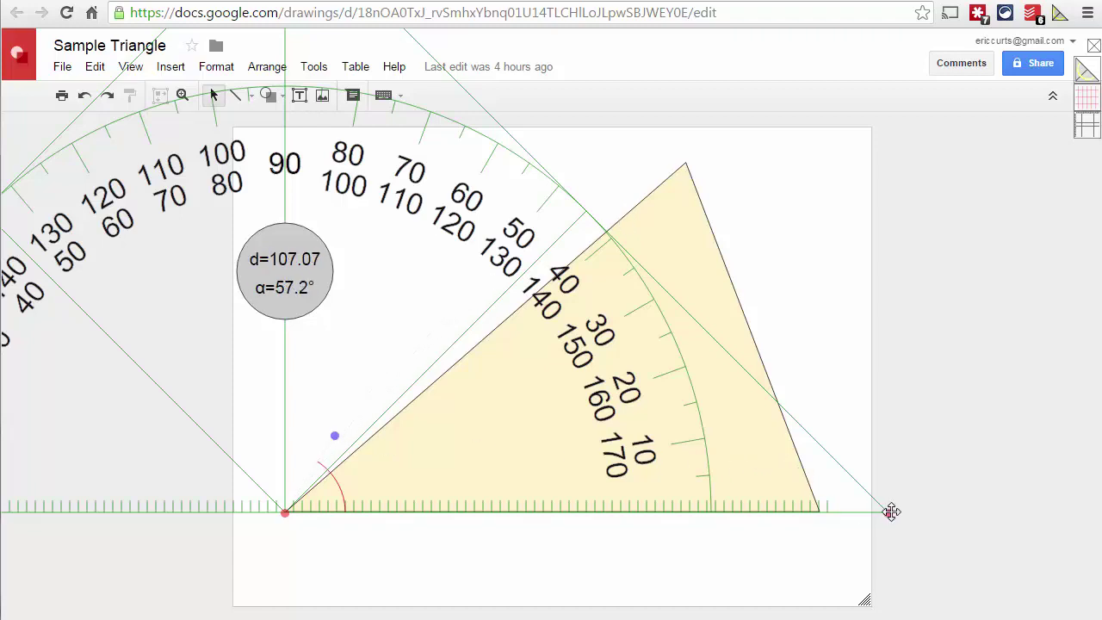
drag(889, 513, 591, 497)
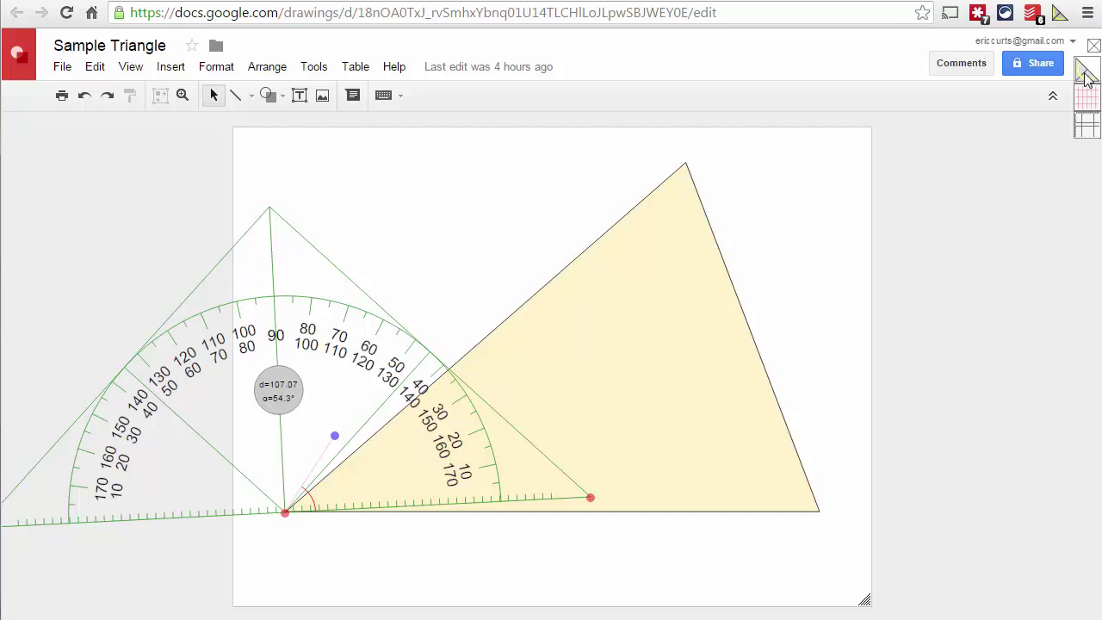
click(1087, 76)
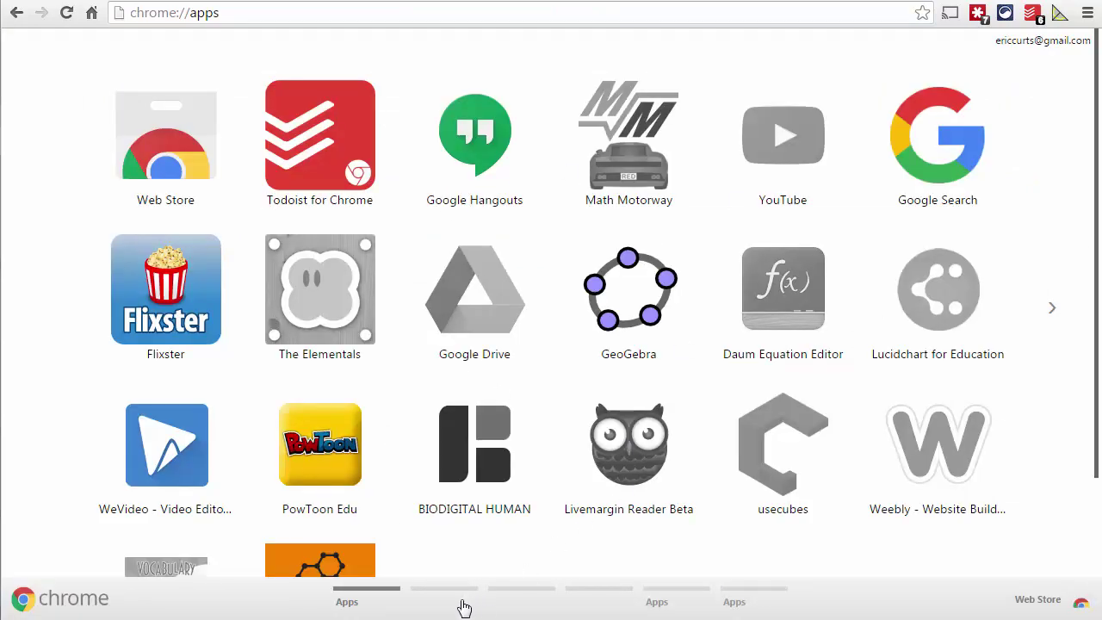
Step: Page through the installed apps on chrome://apps and return to the first page
click(503, 591)
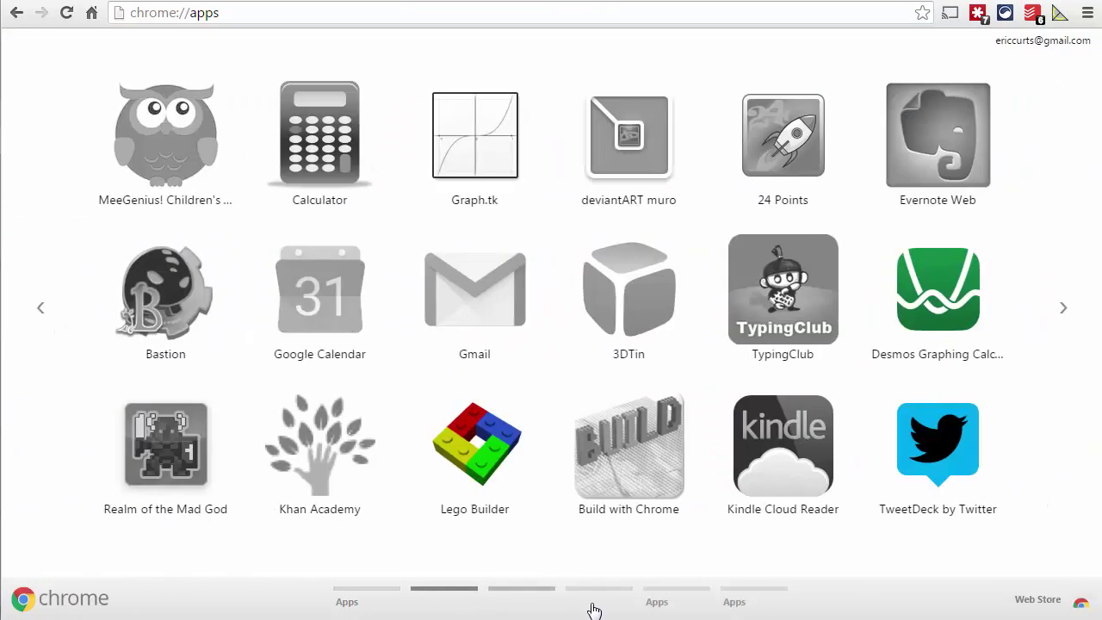
click(598, 591)
click(387, 591)
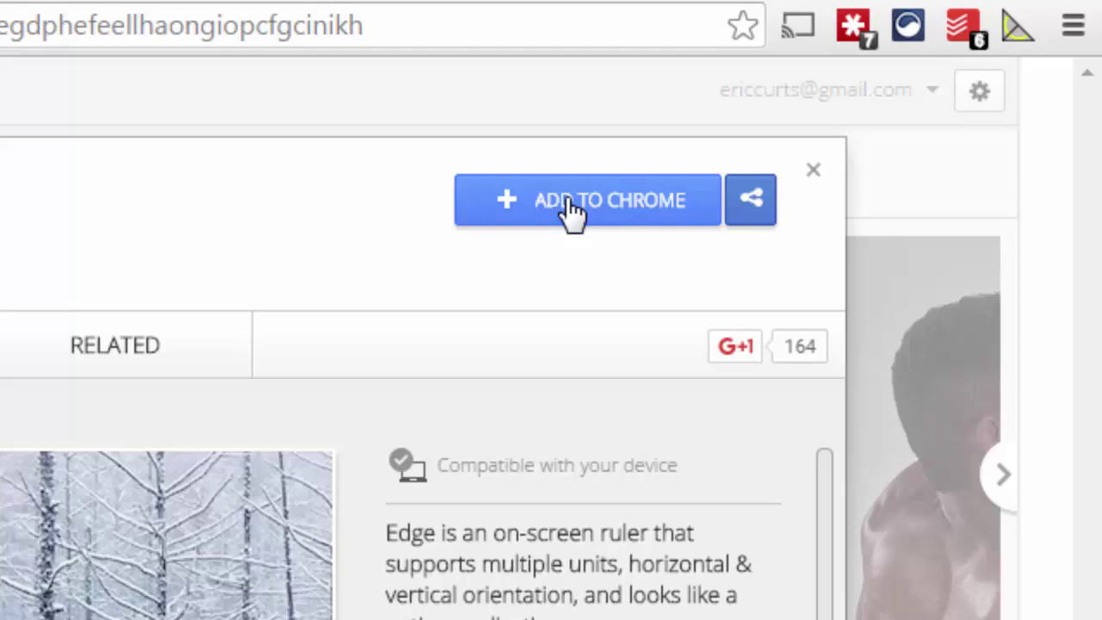
Step: Add Edge: The Web Ruler to Chrome, then launch Edge (Ruler) from the apps page
click(570, 200)
click(562, 269)
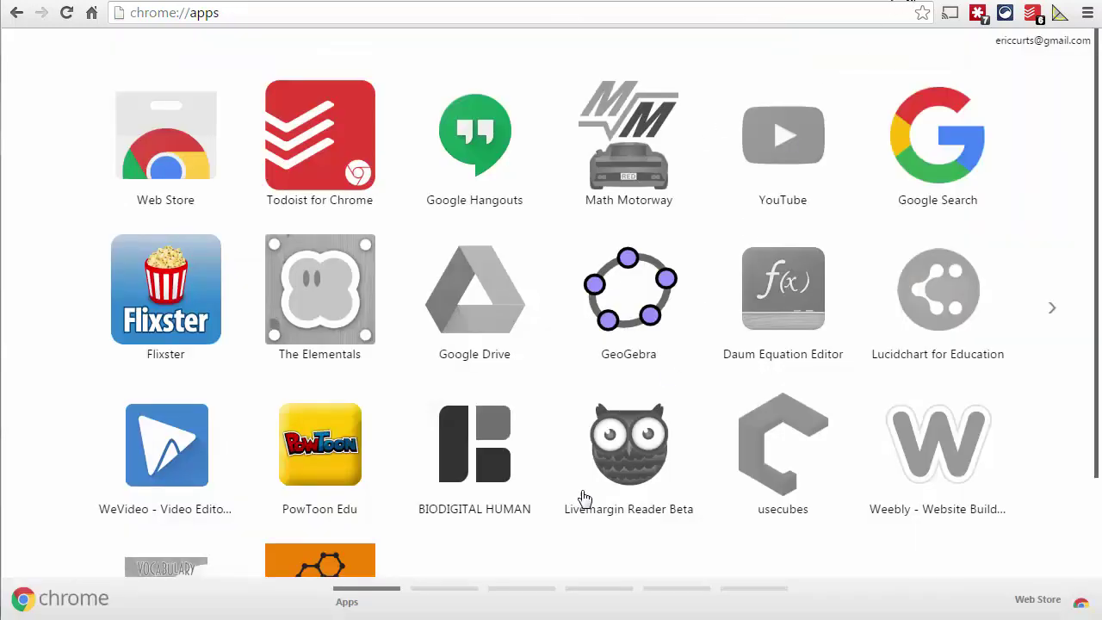
click(452, 589)
click(533, 598)
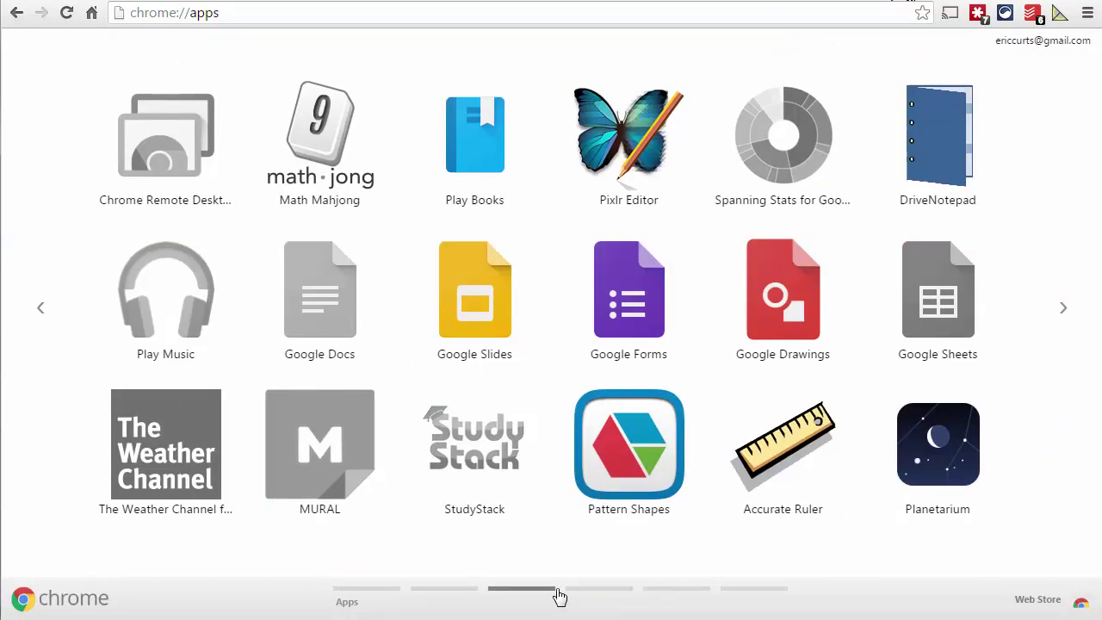
click(593, 594)
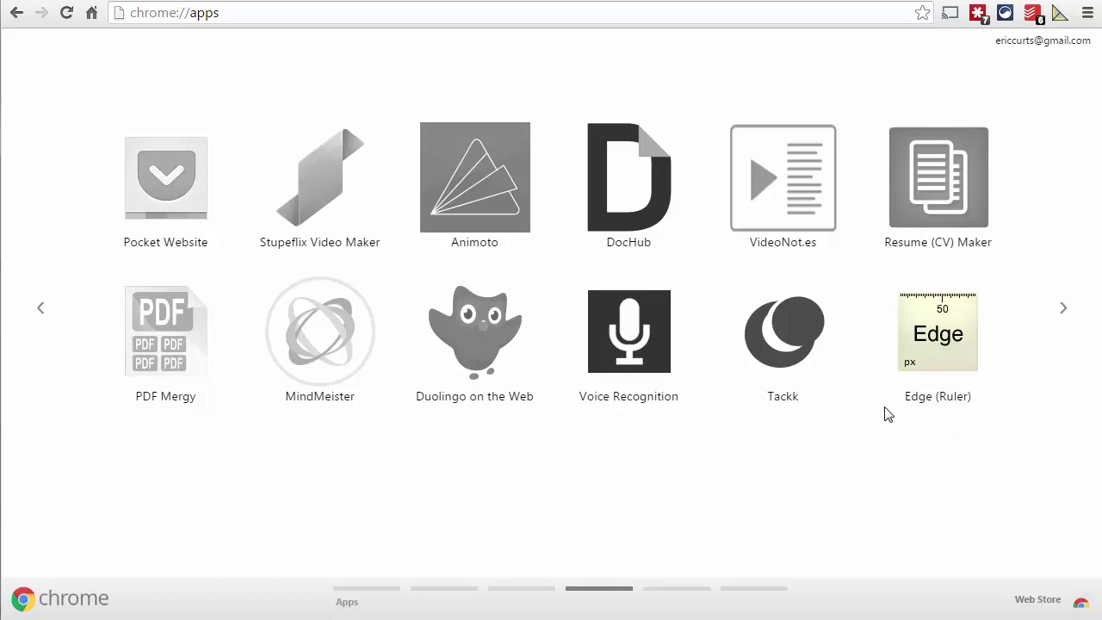
click(943, 364)
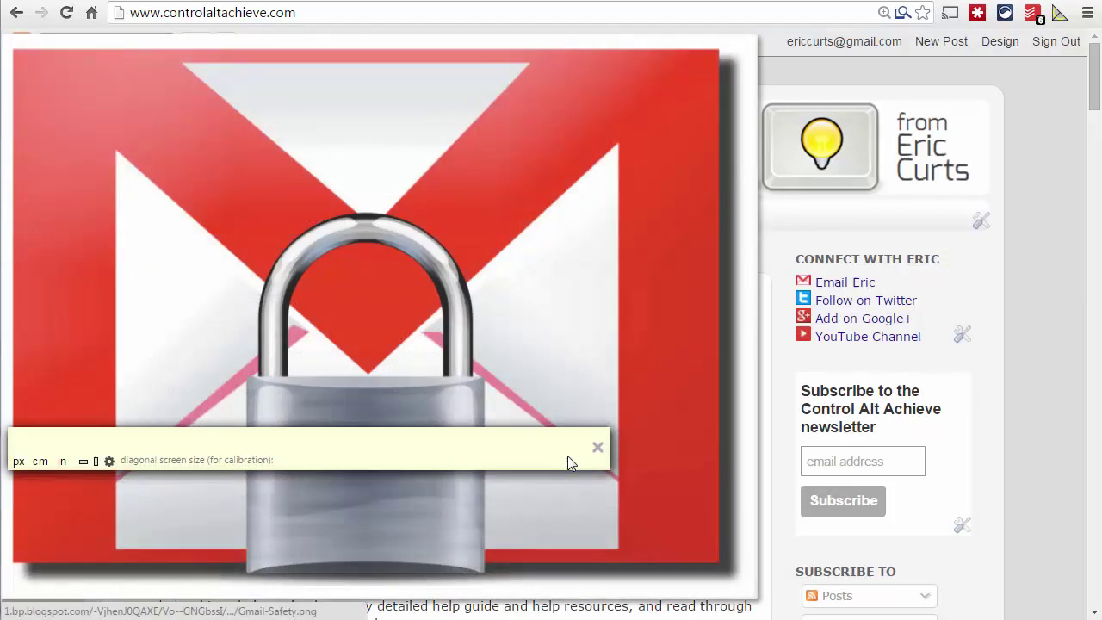
Step: Set the Edge ruler to px and lay it across the whole Sample Triangle
drag(568, 458, 981, 376)
click(605, 1)
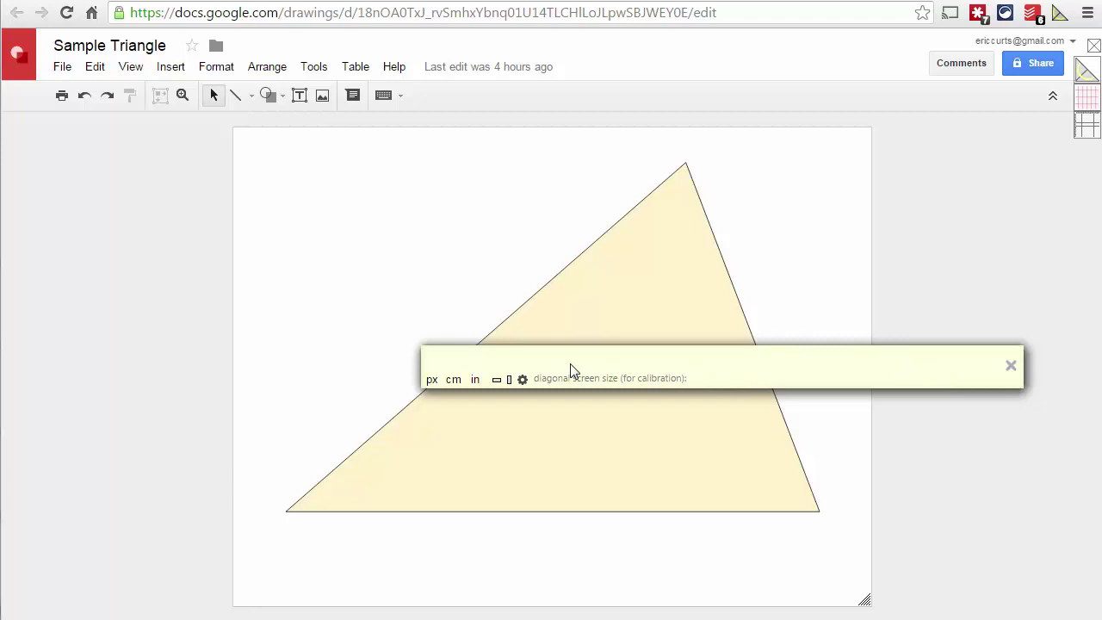
click(433, 380)
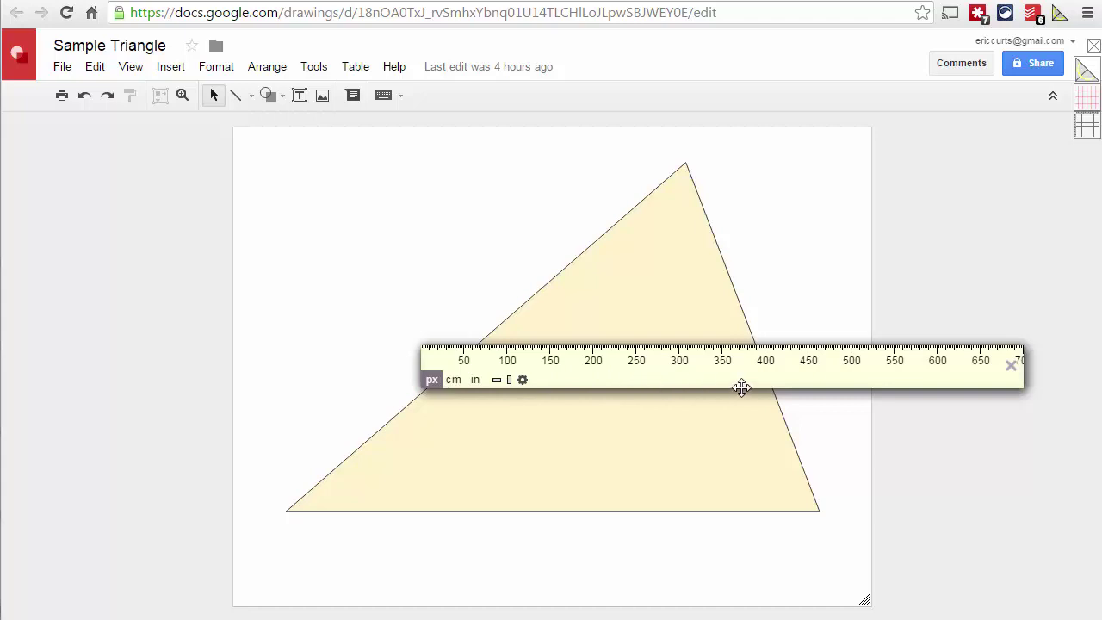
drag(724, 377, 566, 384)
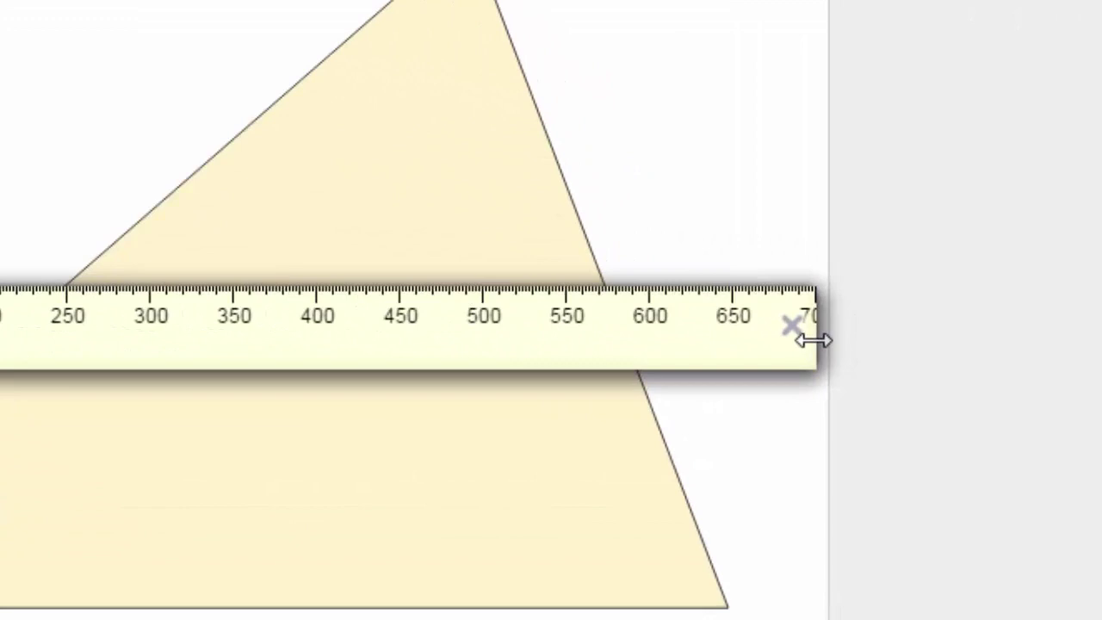
drag(862, 377, 773, 377)
drag(629, 346, 716, 362)
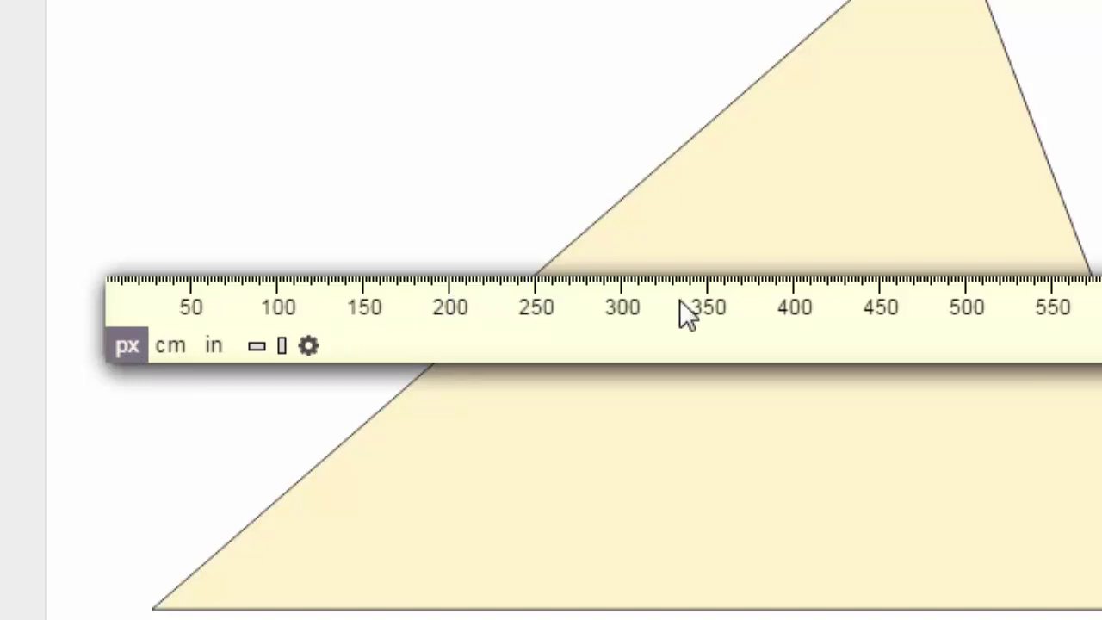
Step: Switch the ruler units to cm, try inches, then settle back on centimetres
click(167, 346)
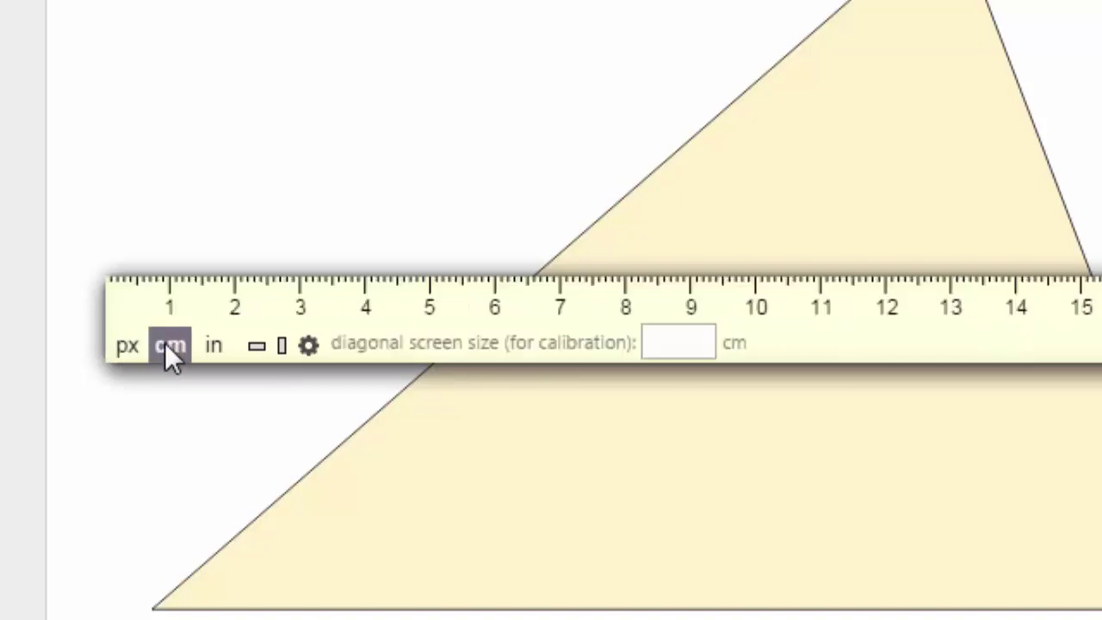
click(216, 347)
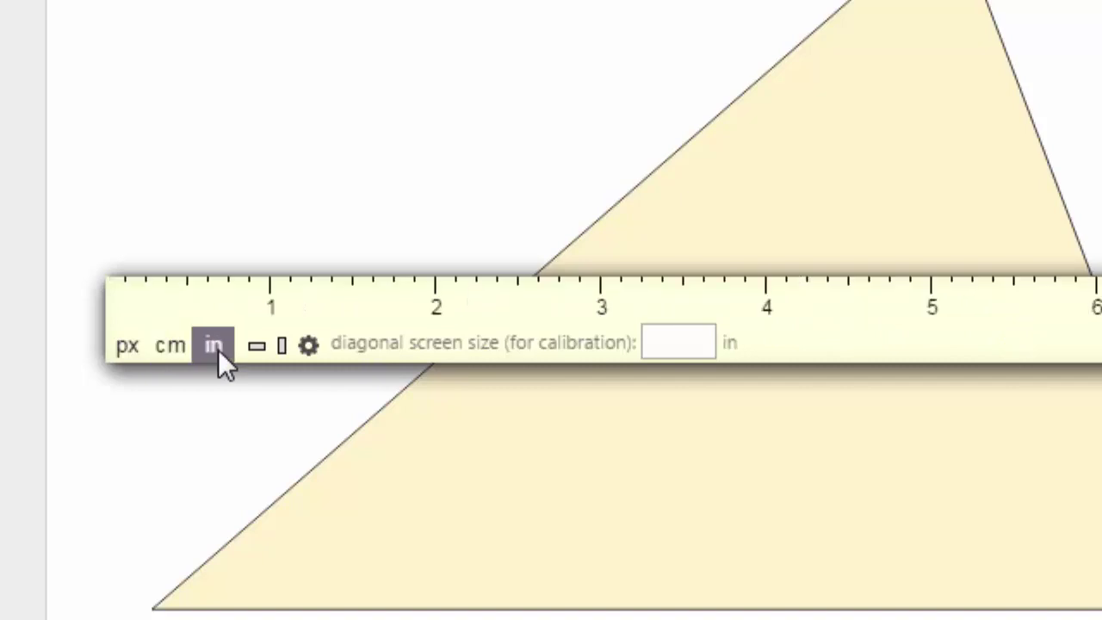
click(171, 346)
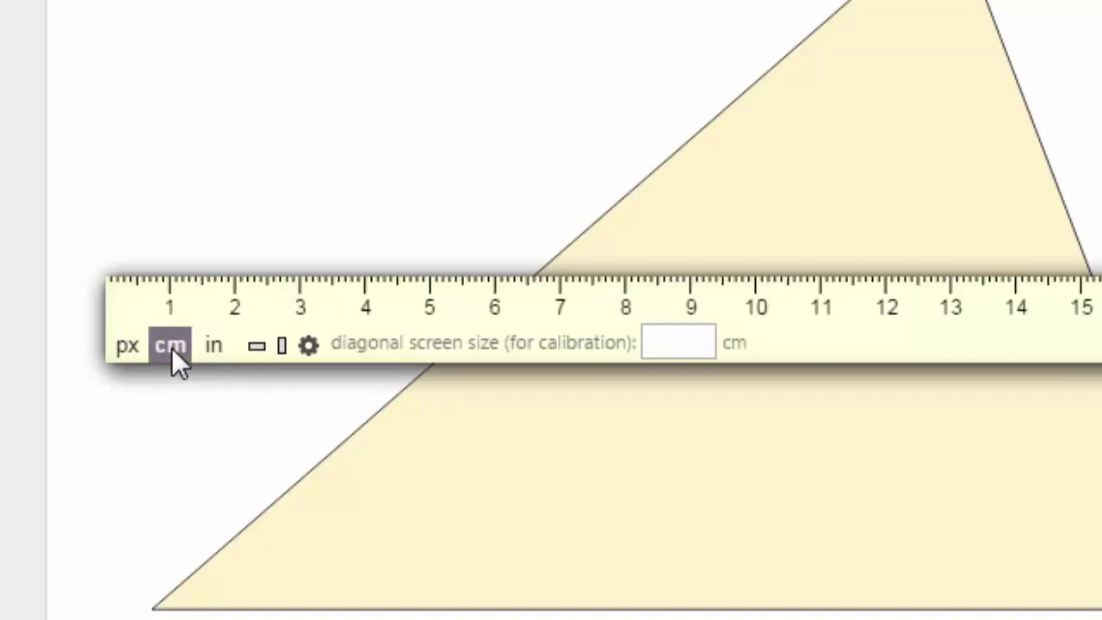
click(309, 346)
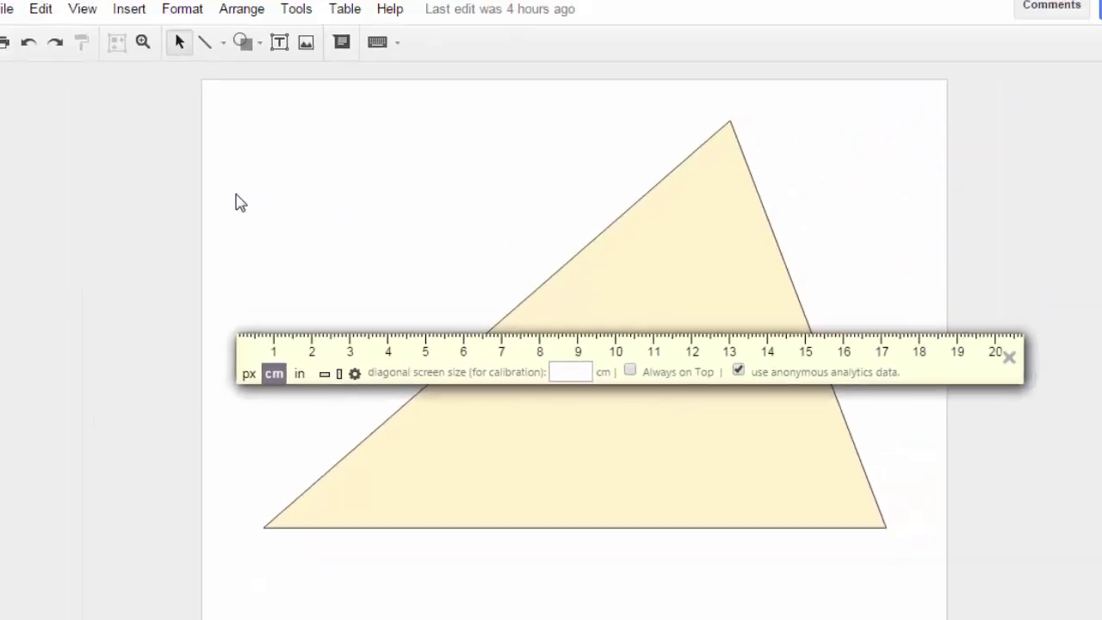
key(Escape)
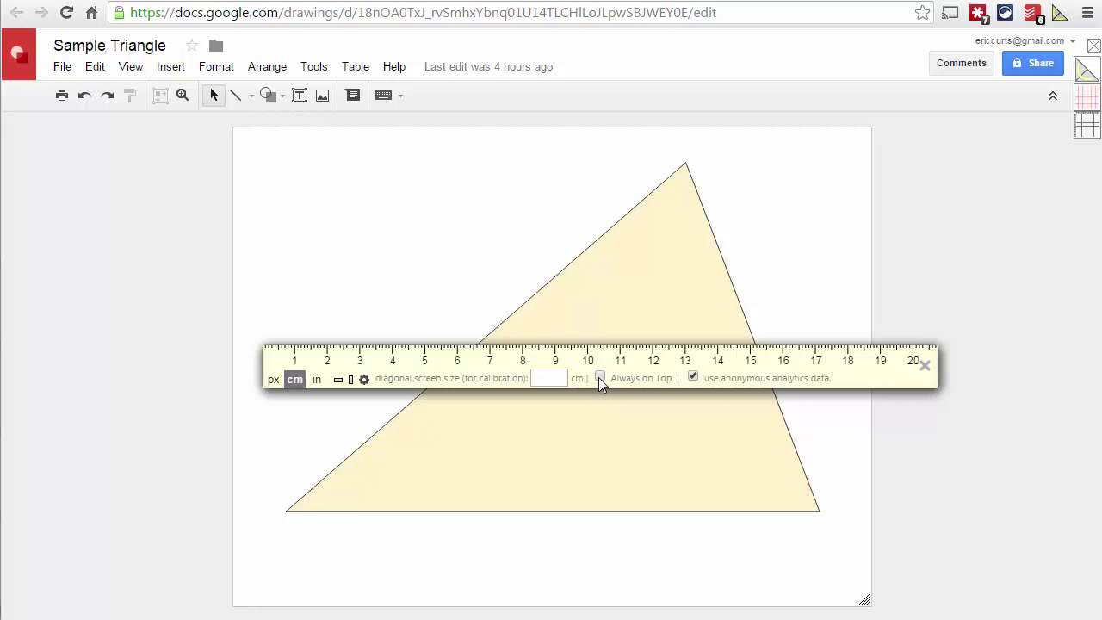
click(361, 382)
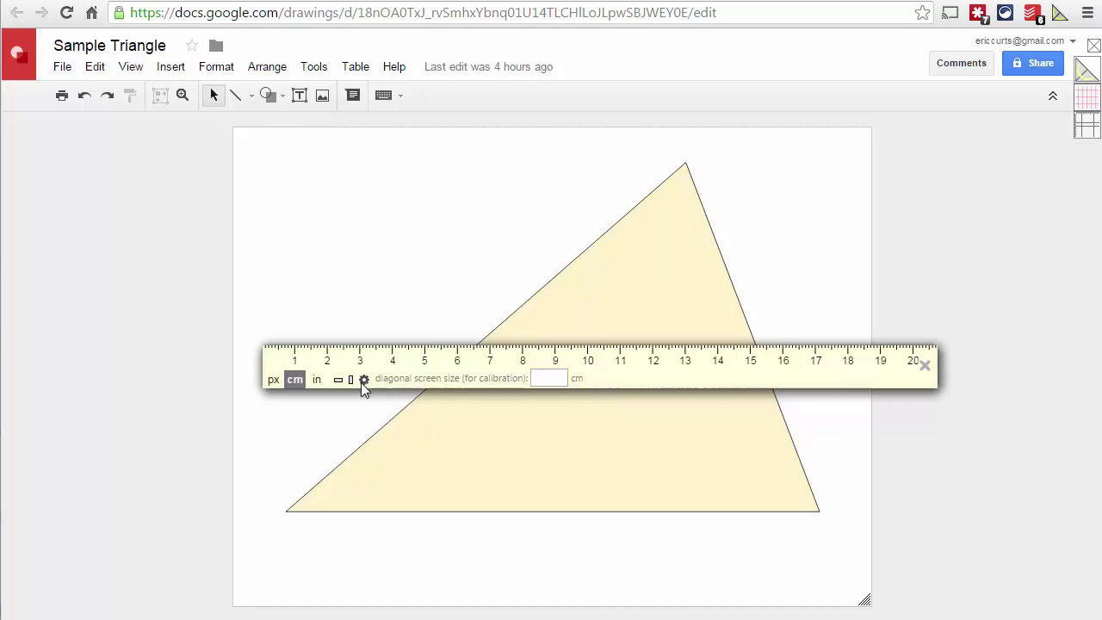
click(361, 381)
click(362, 382)
drag(651, 379, 674, 547)
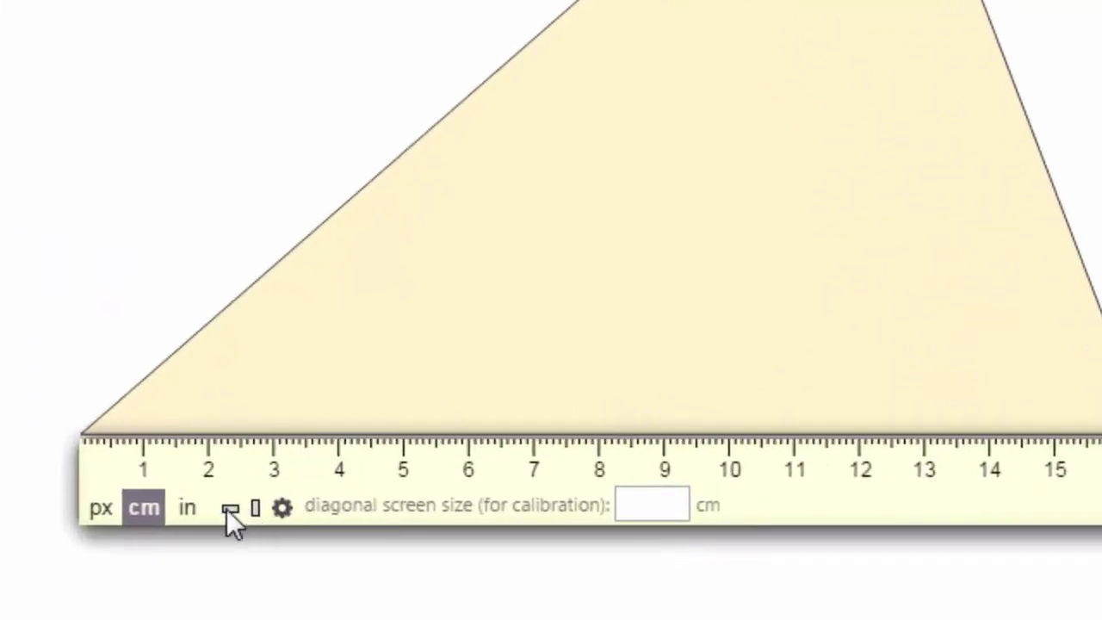
click(231, 509)
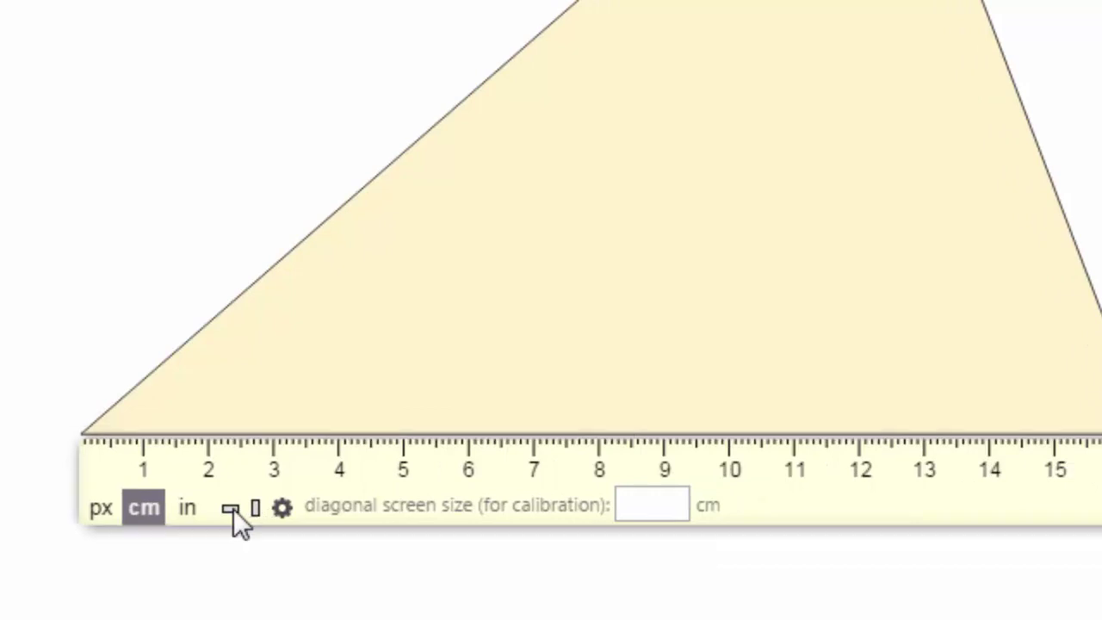
drag(447, 326, 682, 294)
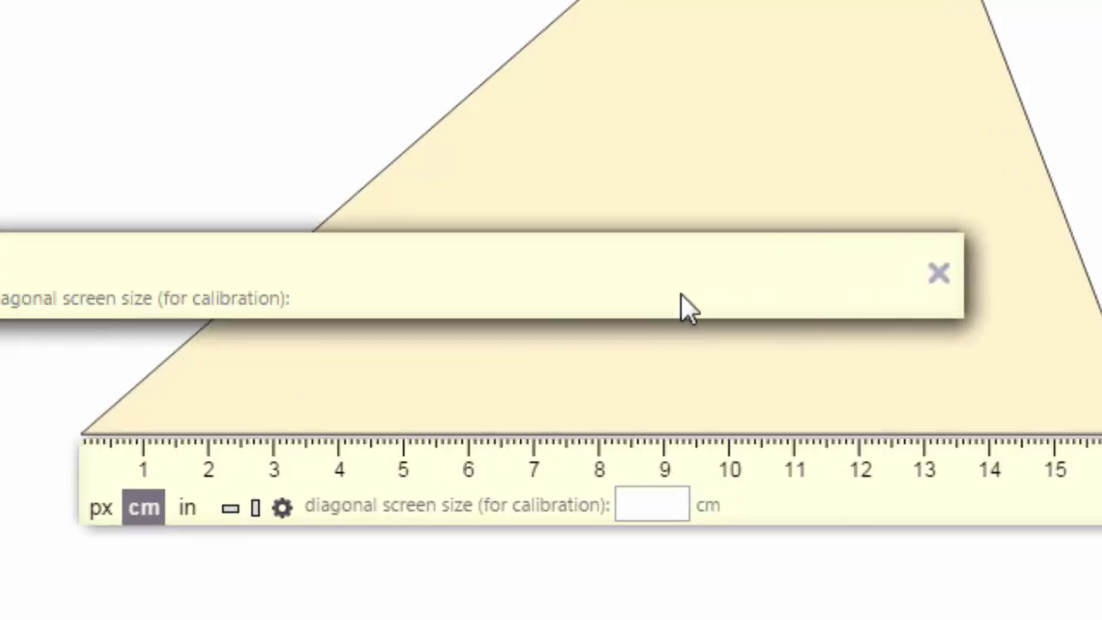
click(938, 273)
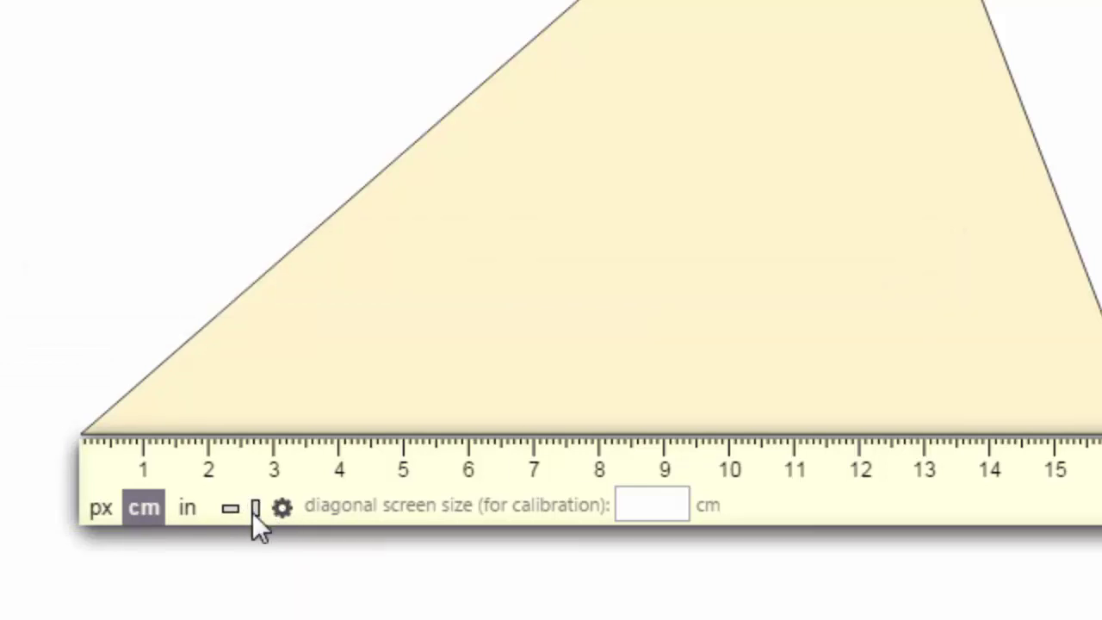
click(255, 509)
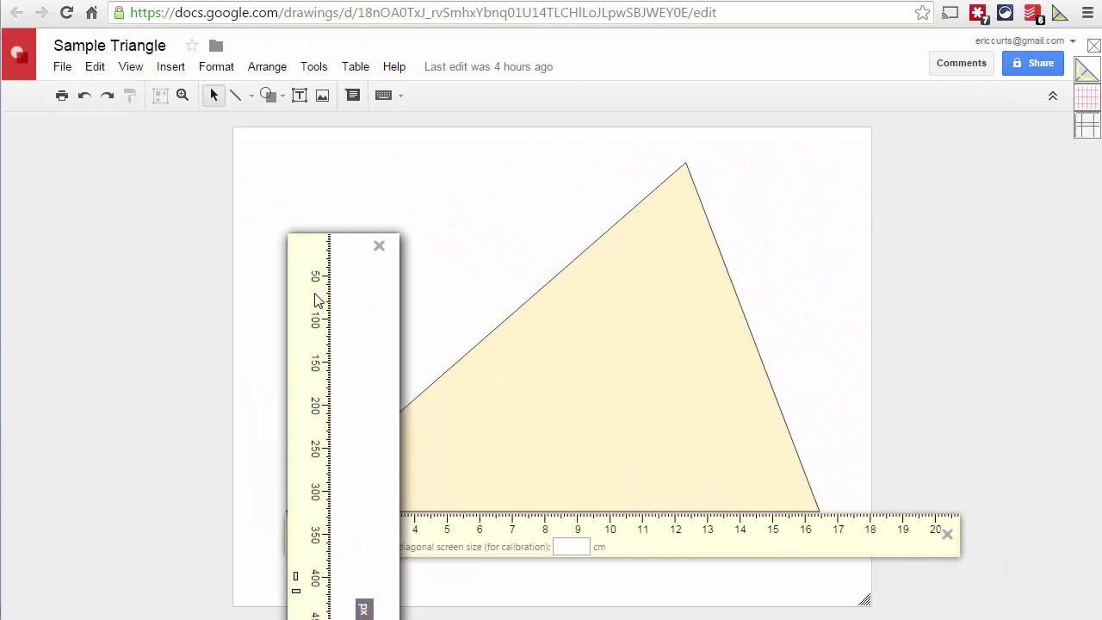
drag(316, 300, 680, 278)
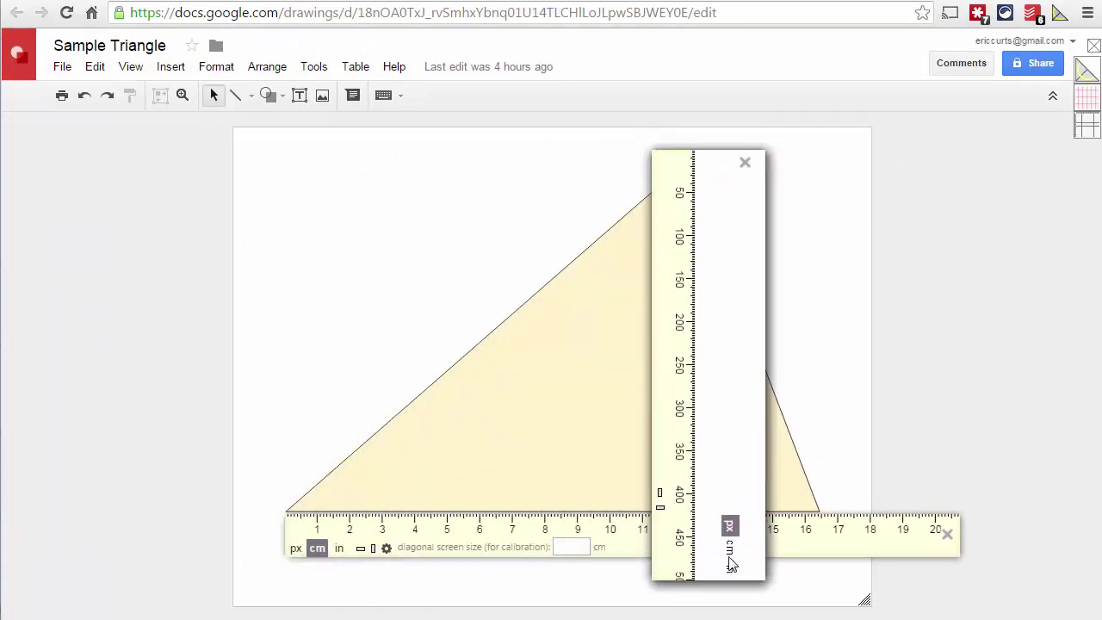
drag(675, 366, 653, 483)
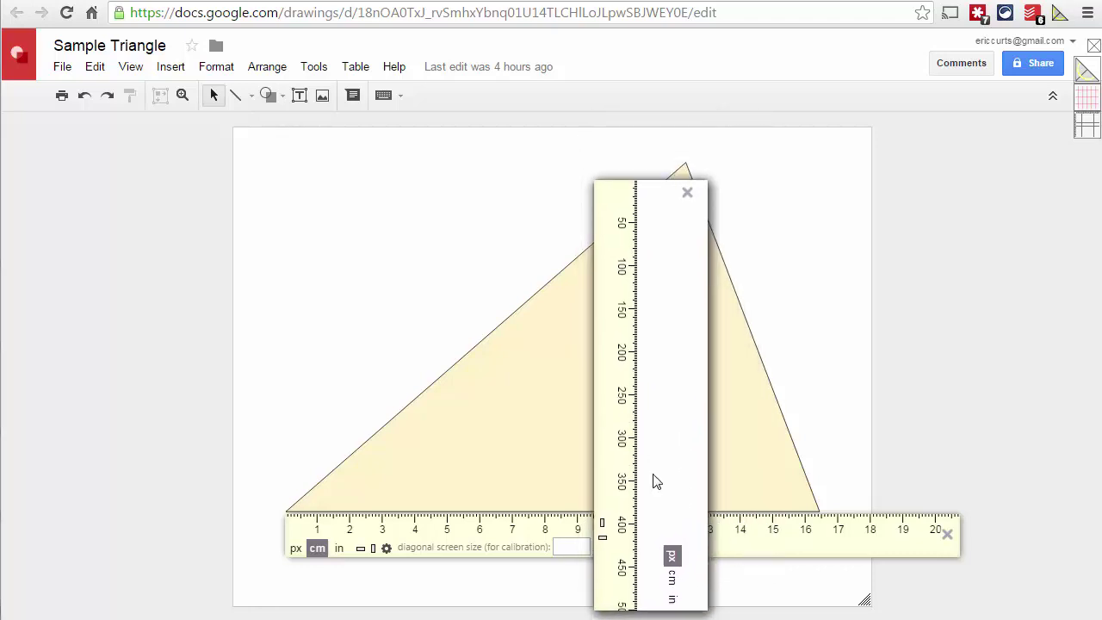
click(673, 581)
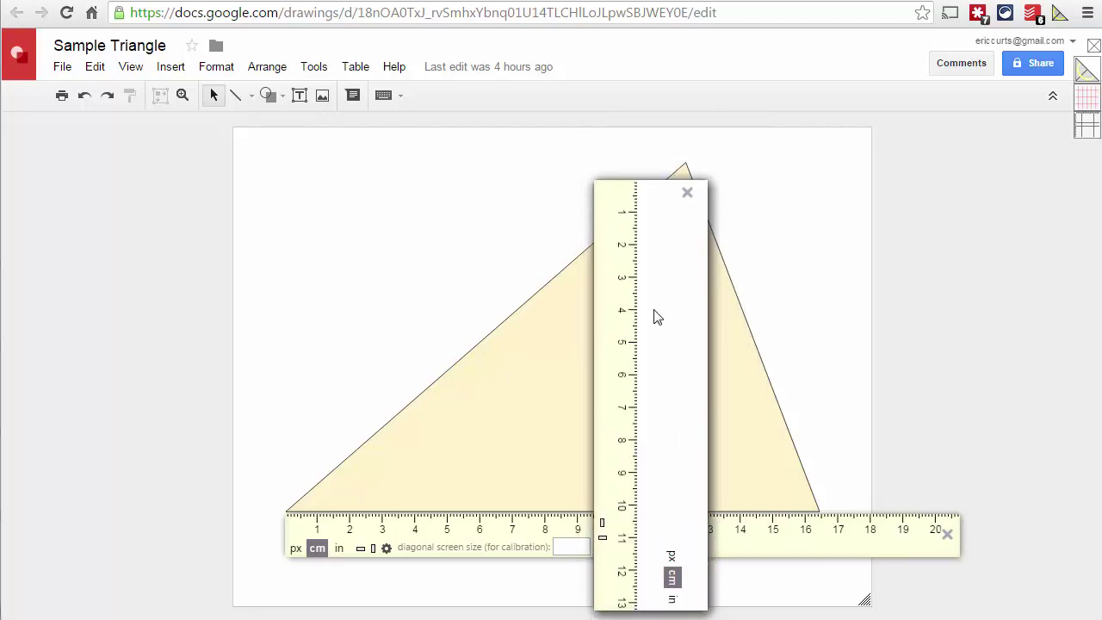
drag(641, 277, 669, 255)
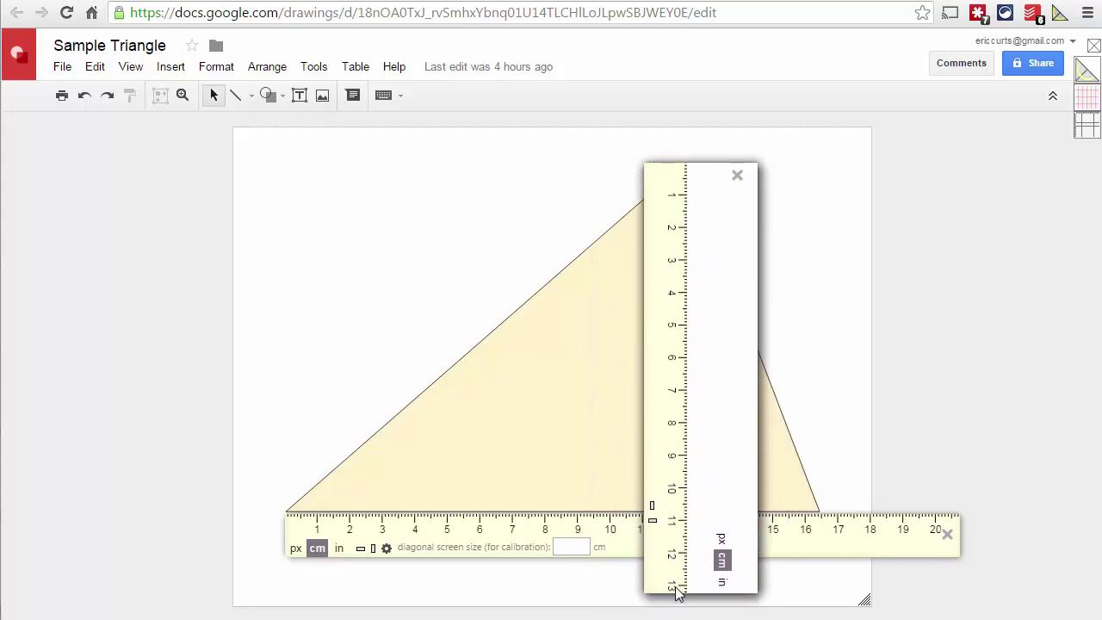
drag(669, 592, 667, 505)
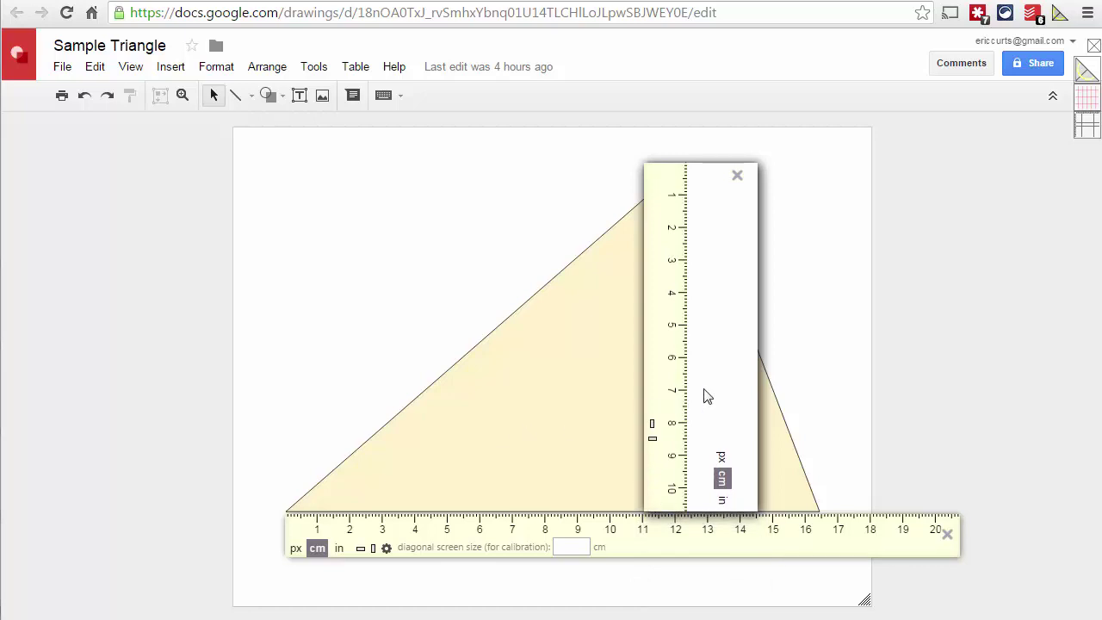
drag(670, 360, 744, 343)
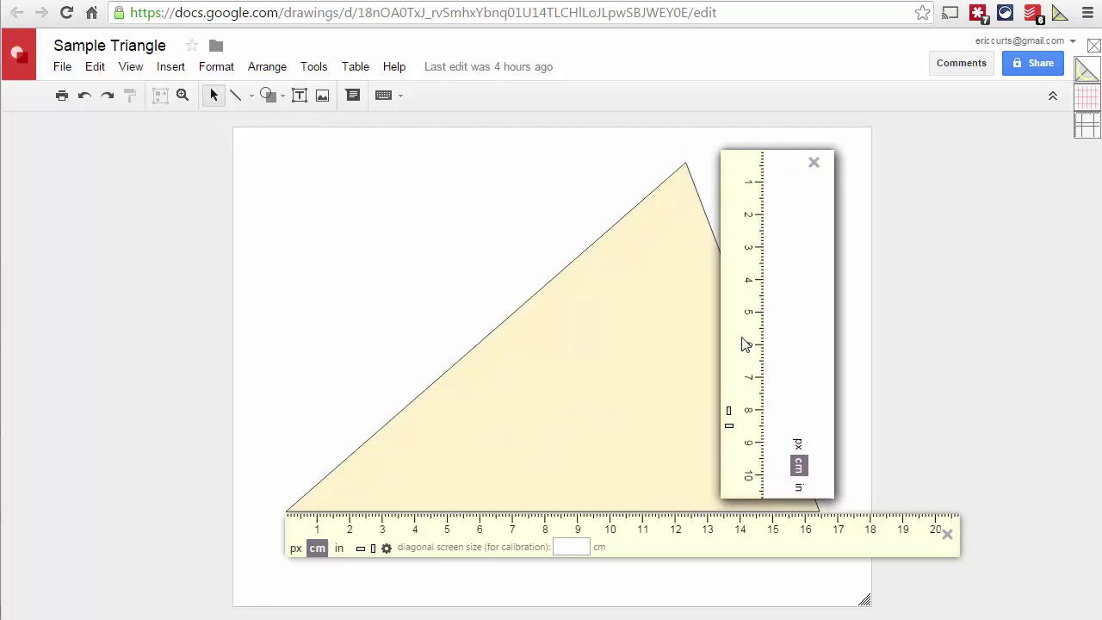
click(814, 162)
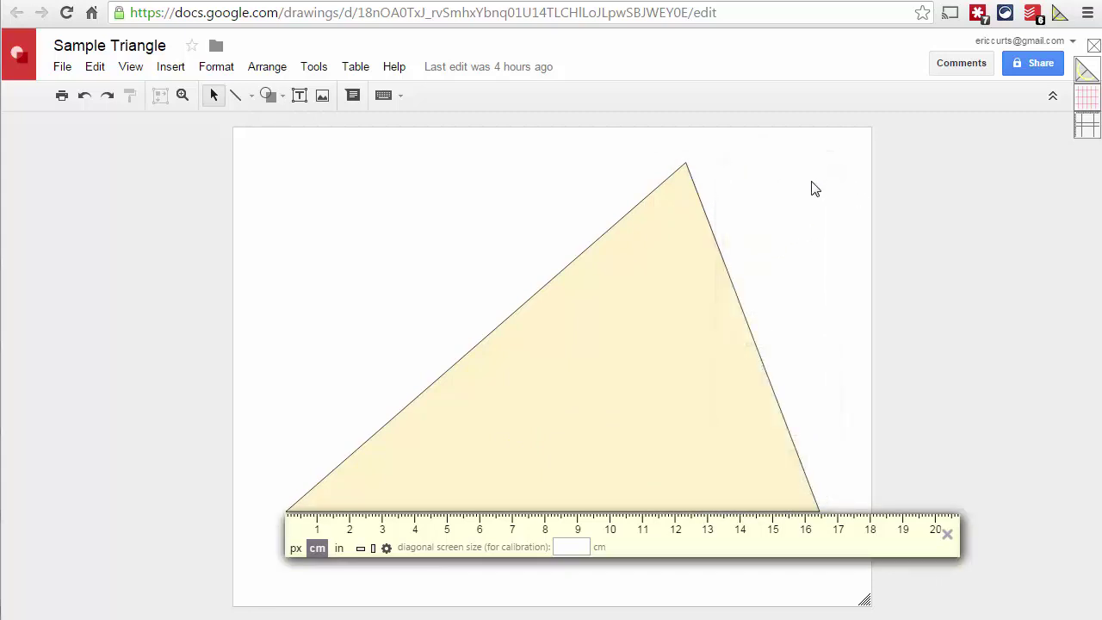
Step: Enter 61 as the screen diagonal for ruler calibration and reposition the ruler over the triangle
drag(698, 550, 649, 346)
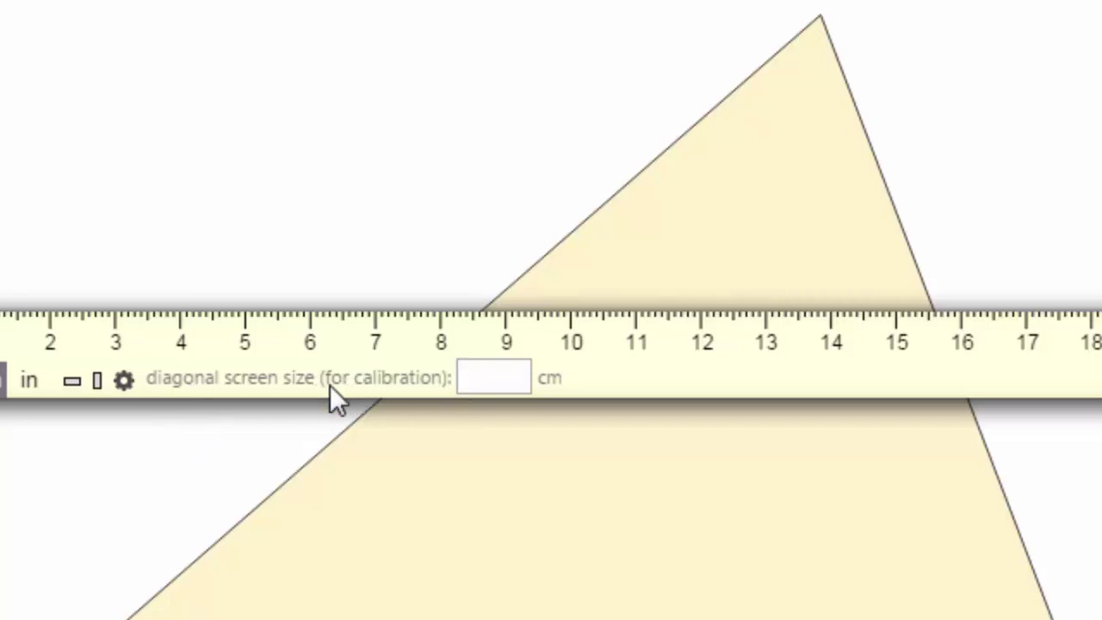
click(493, 378)
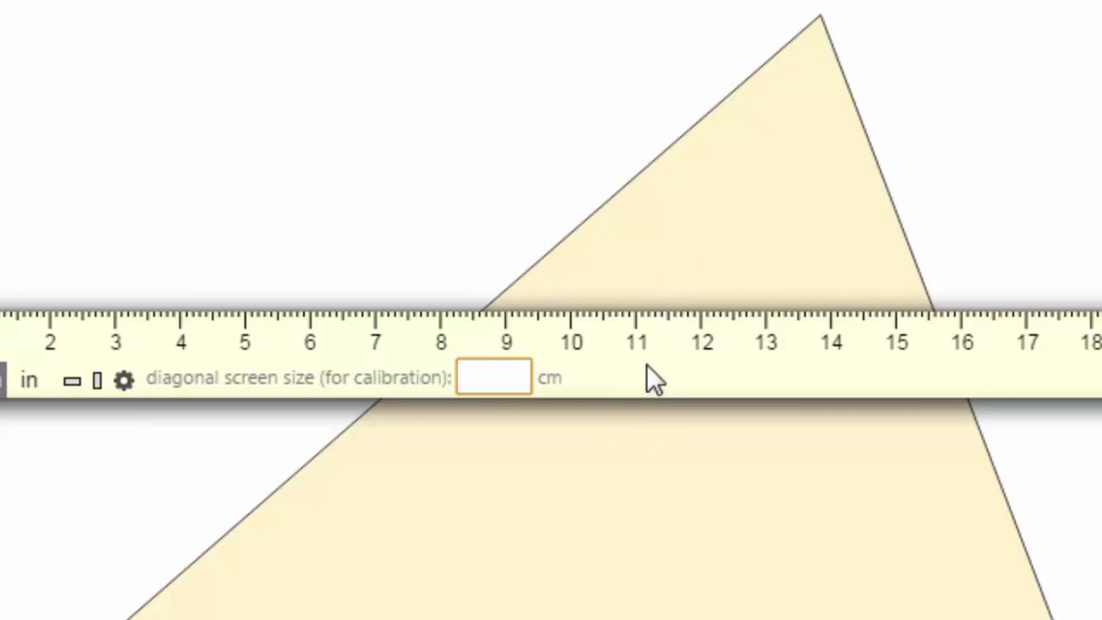
text(61)
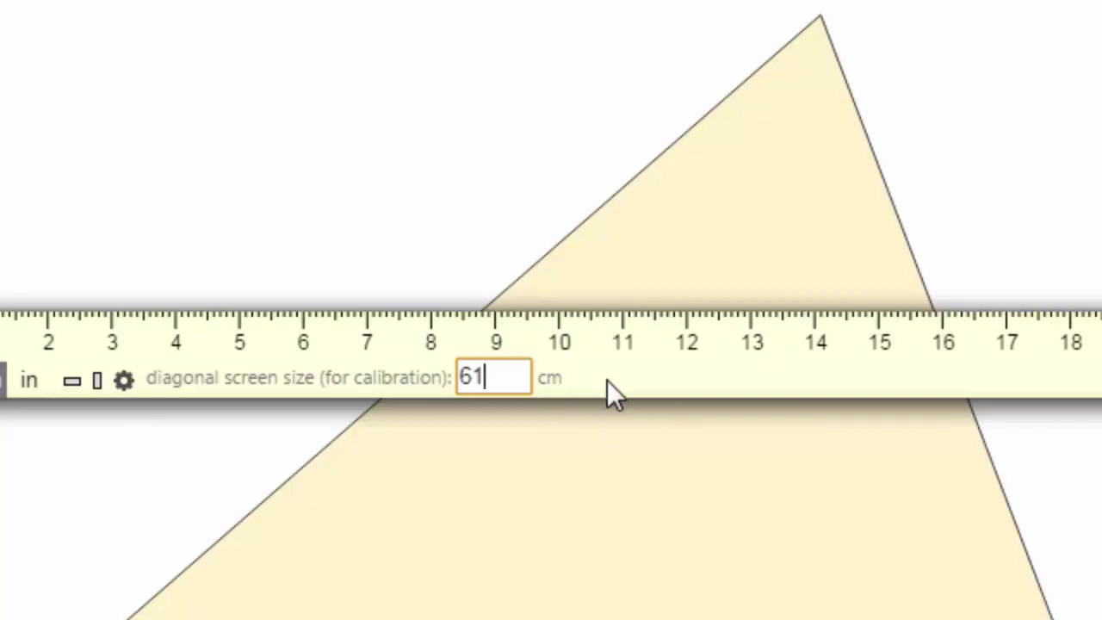
drag(676, 386, 787, 619)
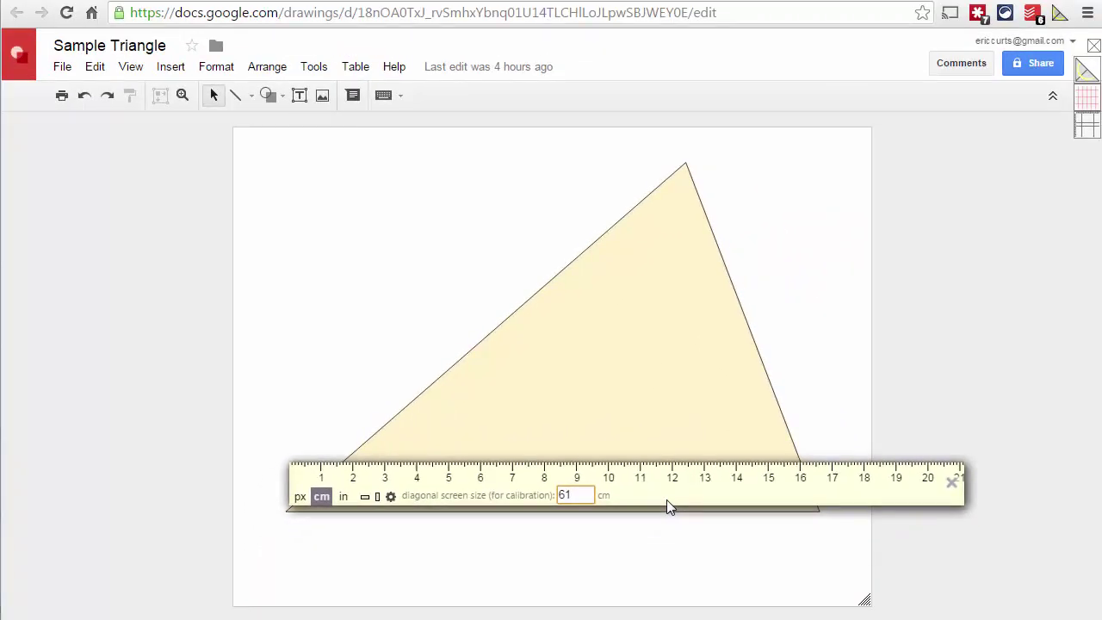
drag(666, 499, 569, 352)
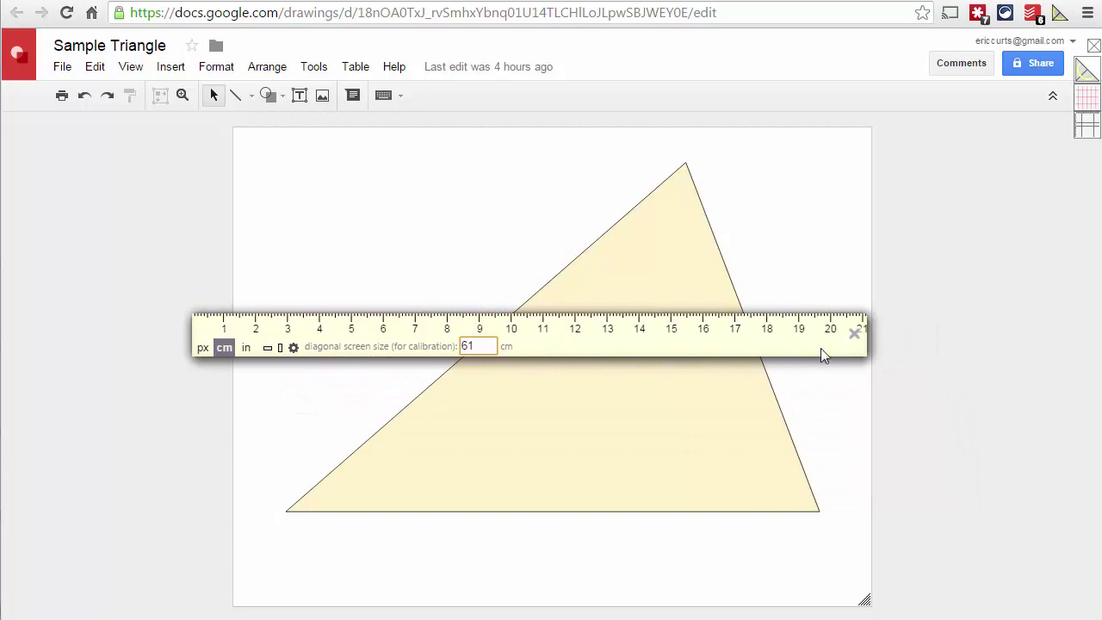
click(853, 336)
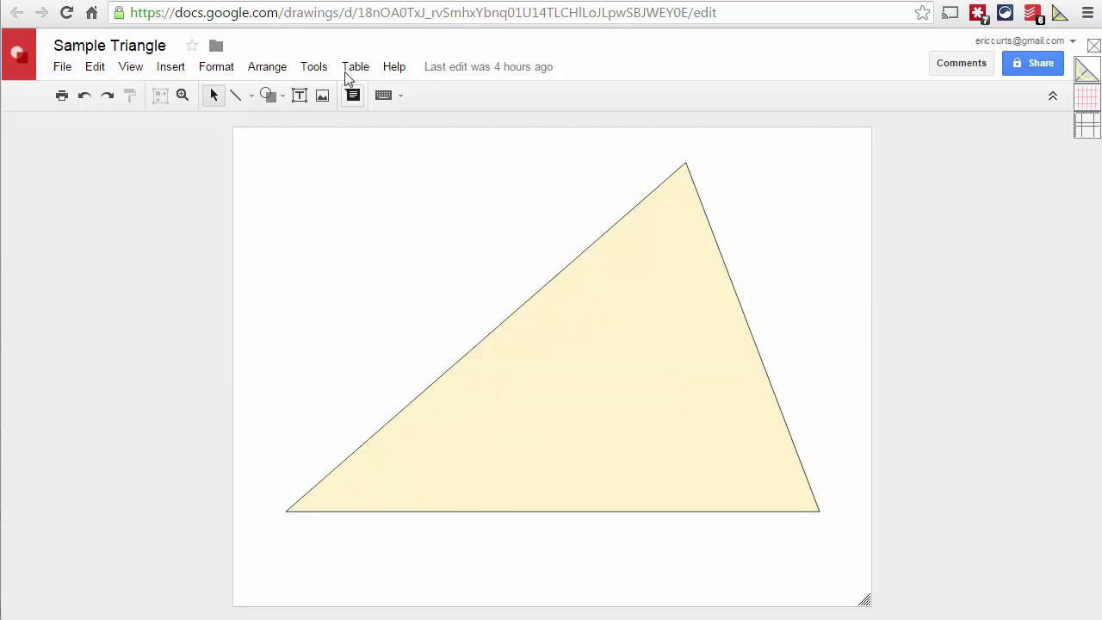
click(254, 3)
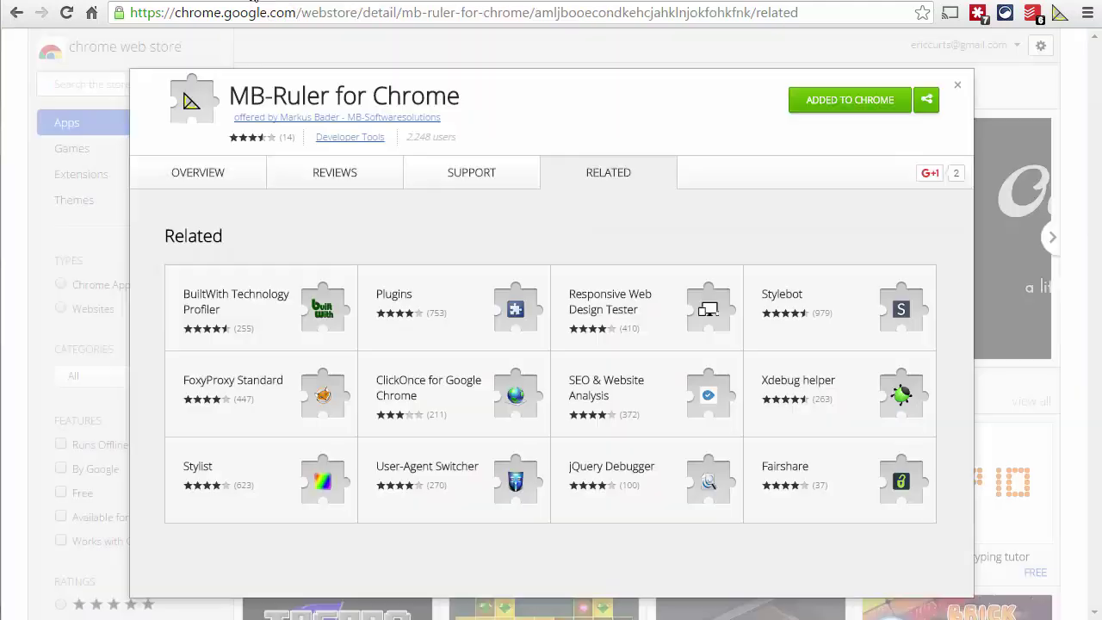
click(200, 181)
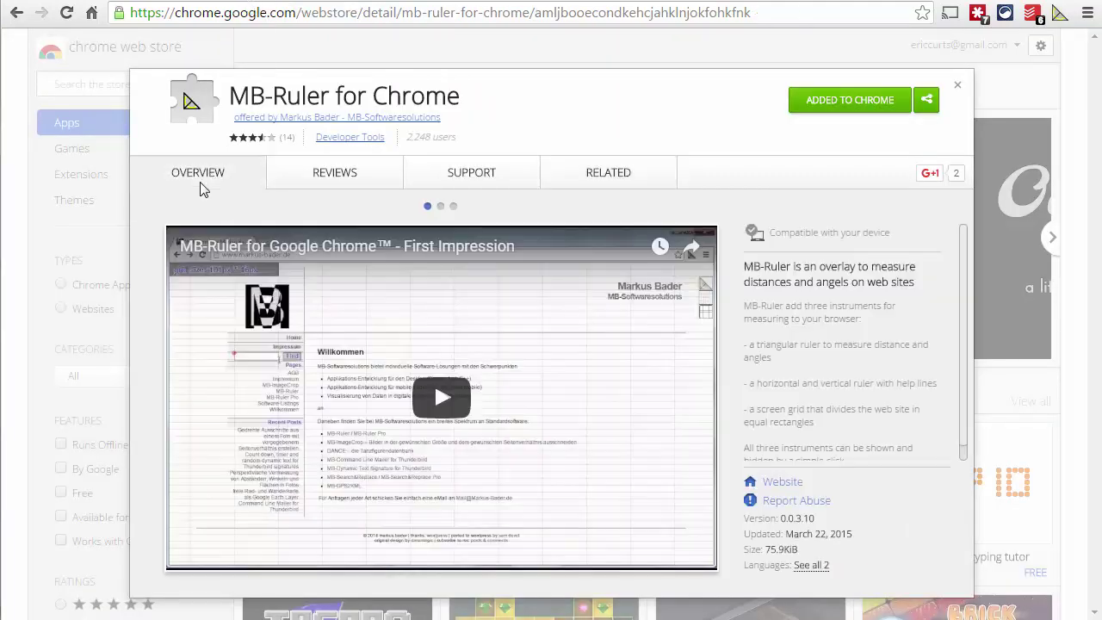
click(424, 4)
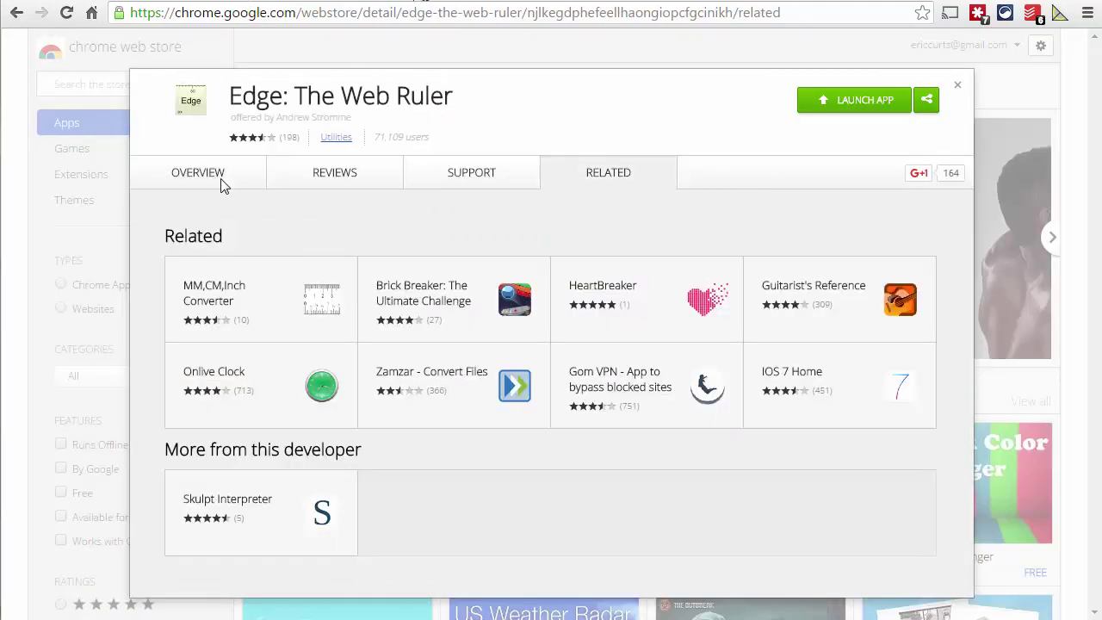
click(206, 176)
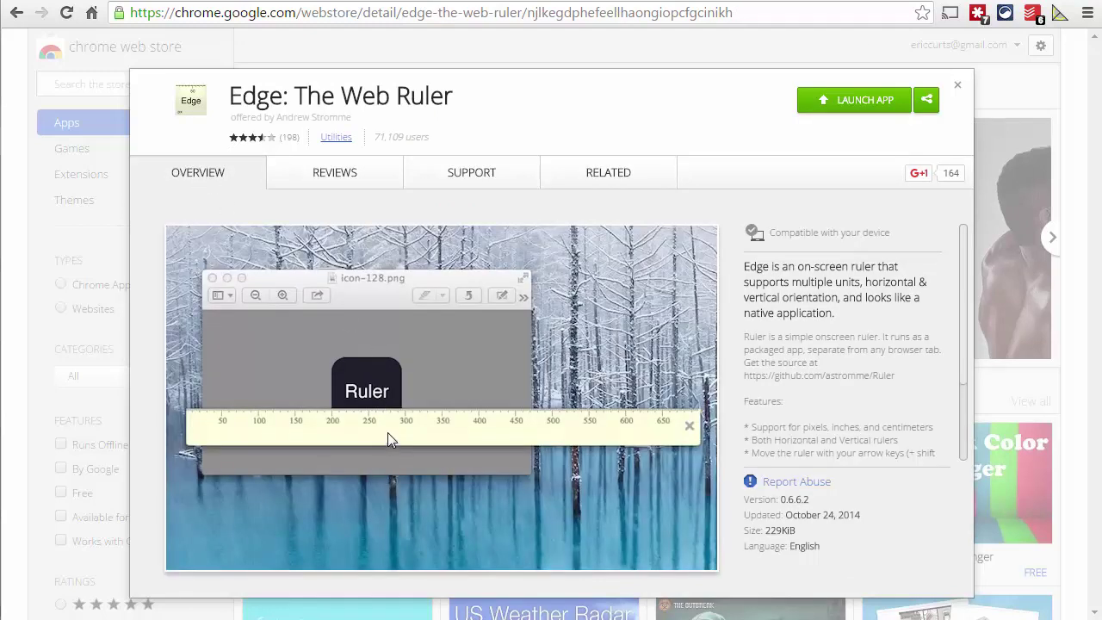
click(613, 3)
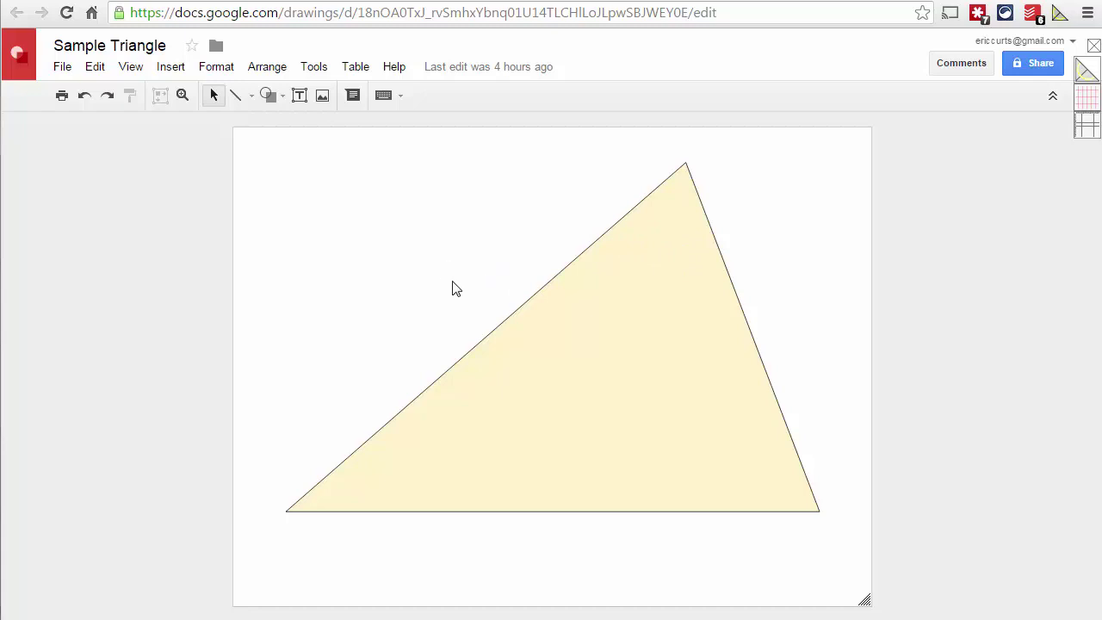
Step: Switch to the Control Alt Achieve blog tab
click(752, 2)
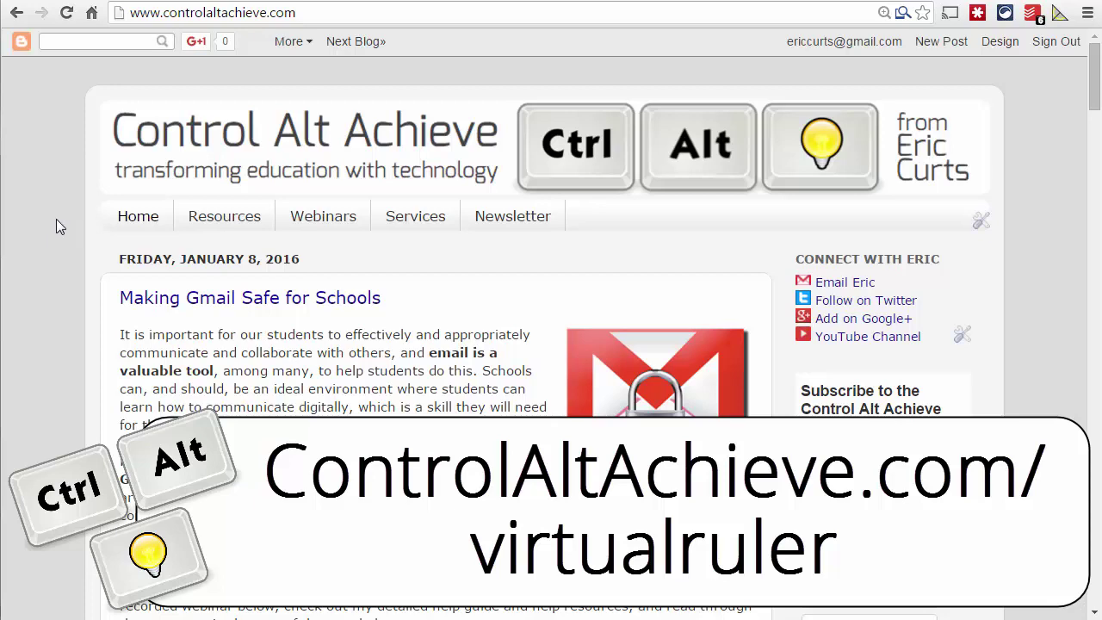
Step: Browse the blog's Resources, Webinars and Newsletter pages in turn
click(217, 224)
scroll(238, 345, down, 7)
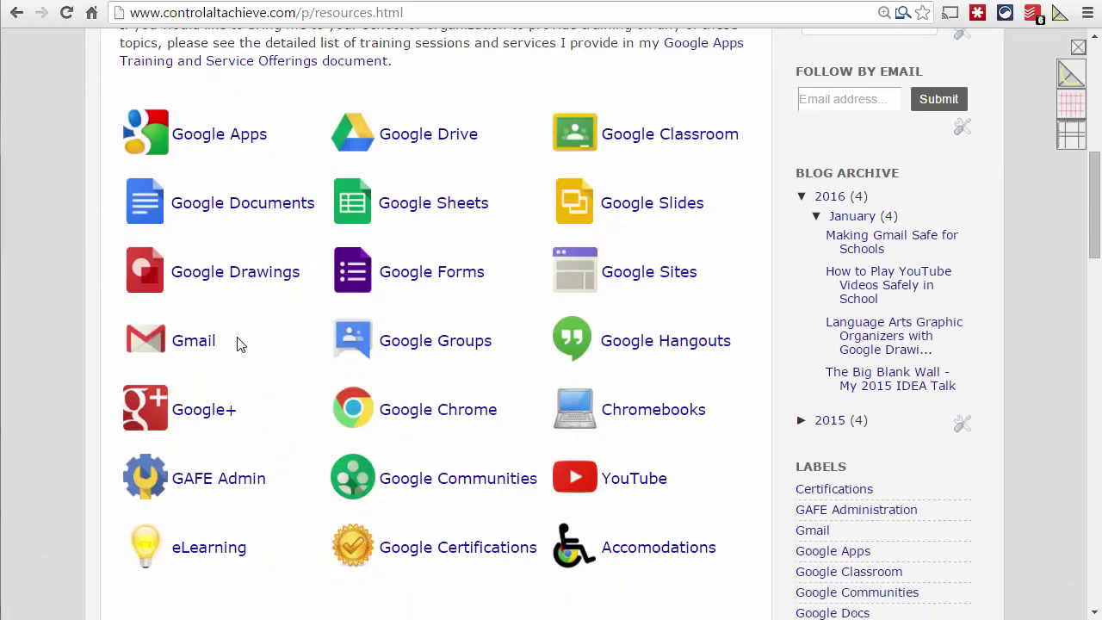
scroll(239, 345, up, 7)
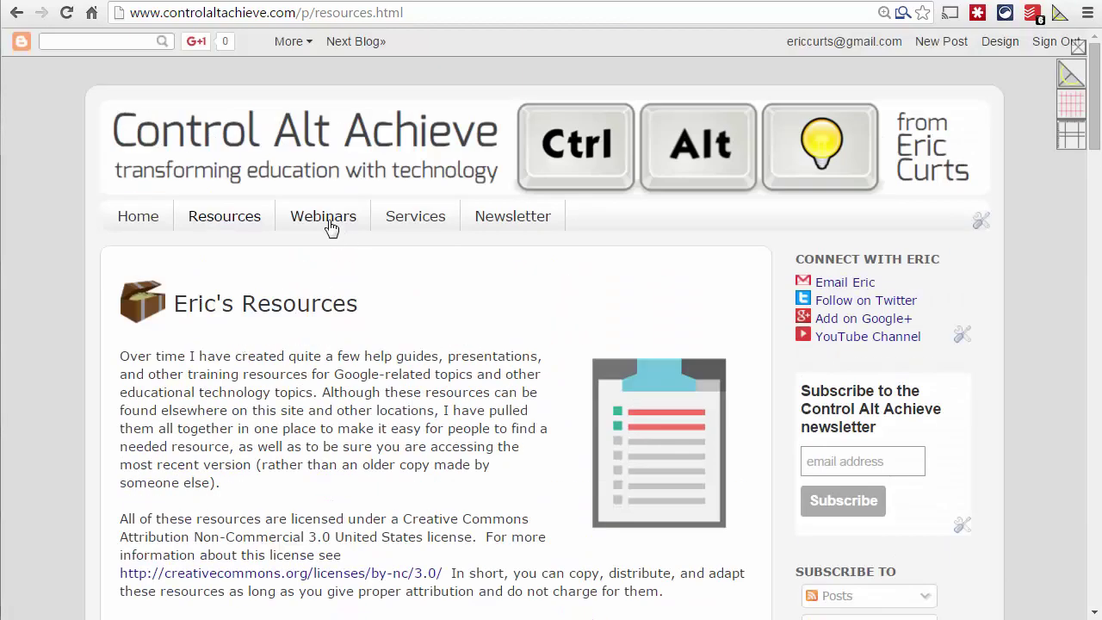
click(327, 222)
scroll(362, 435, down, 12)
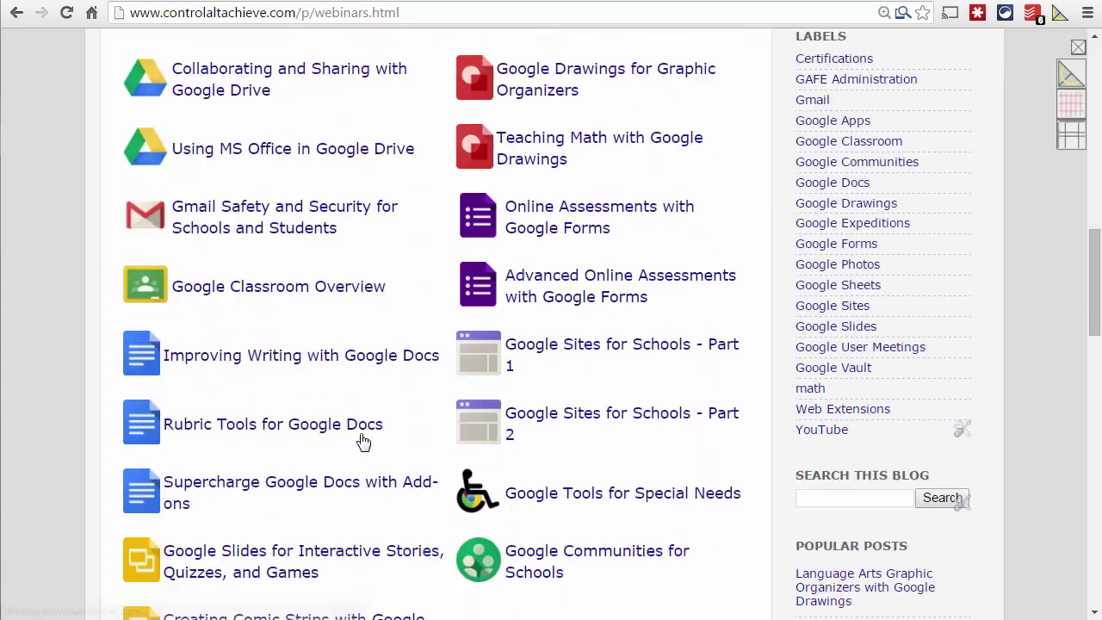
scroll(361, 441, up, 10)
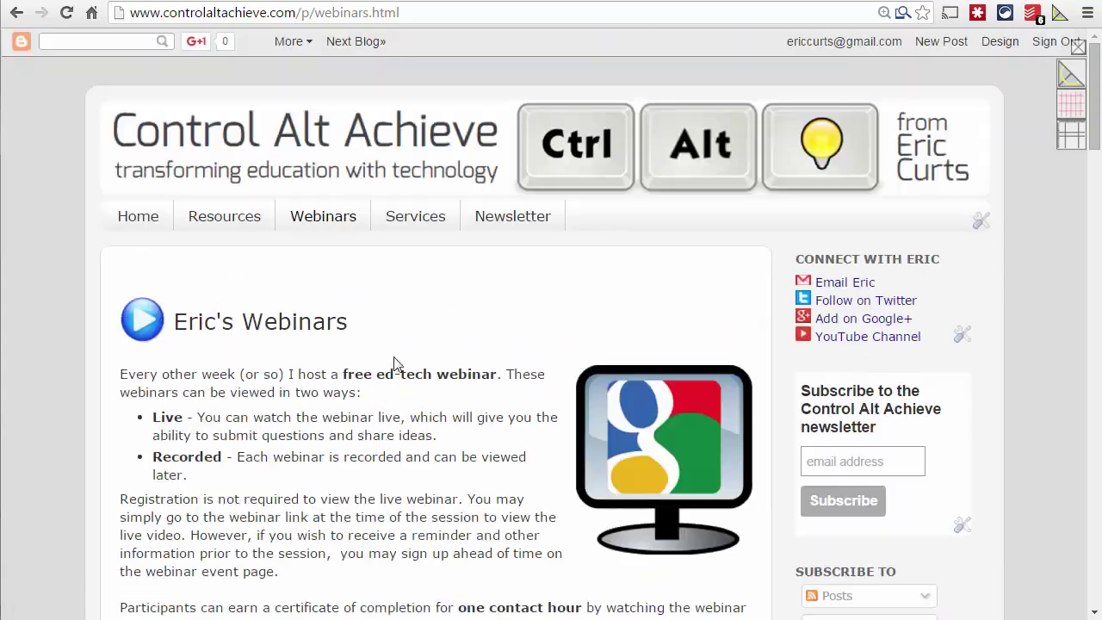
click(495, 219)
scroll(268, 383, down, 4)
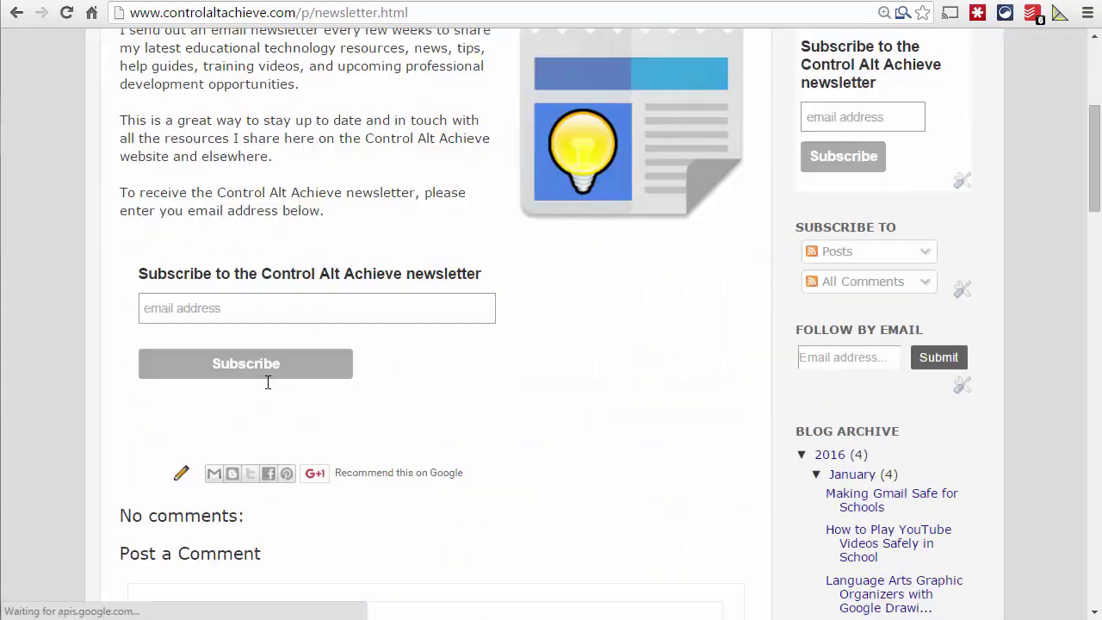
scroll(268, 382, up, 4)
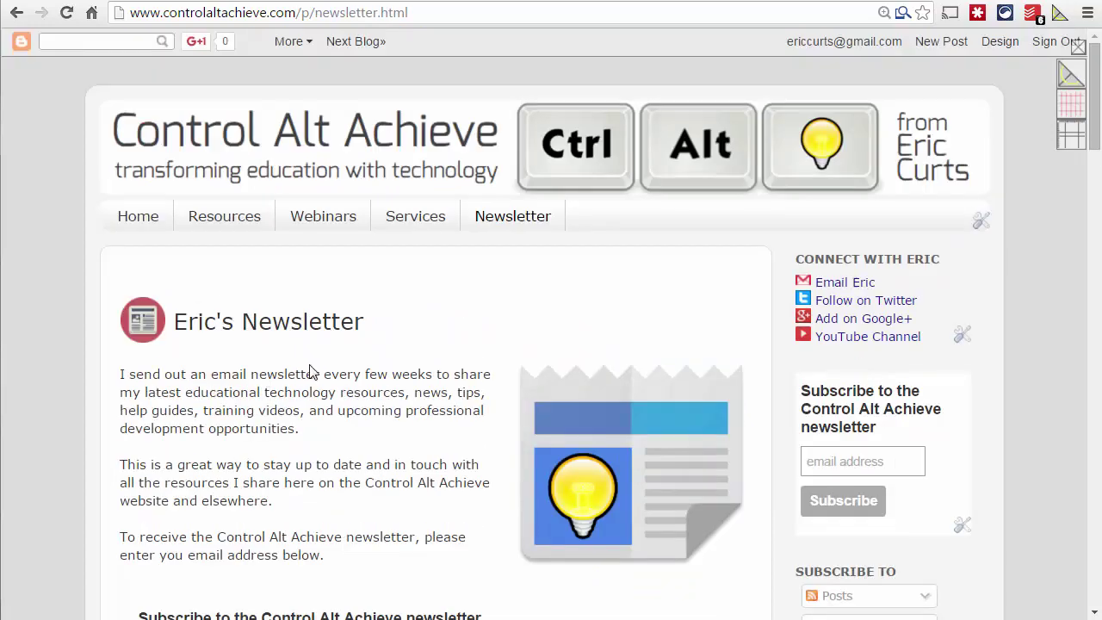
Step: Return to Resources and scroll down to the grid of Google topic links
click(234, 221)
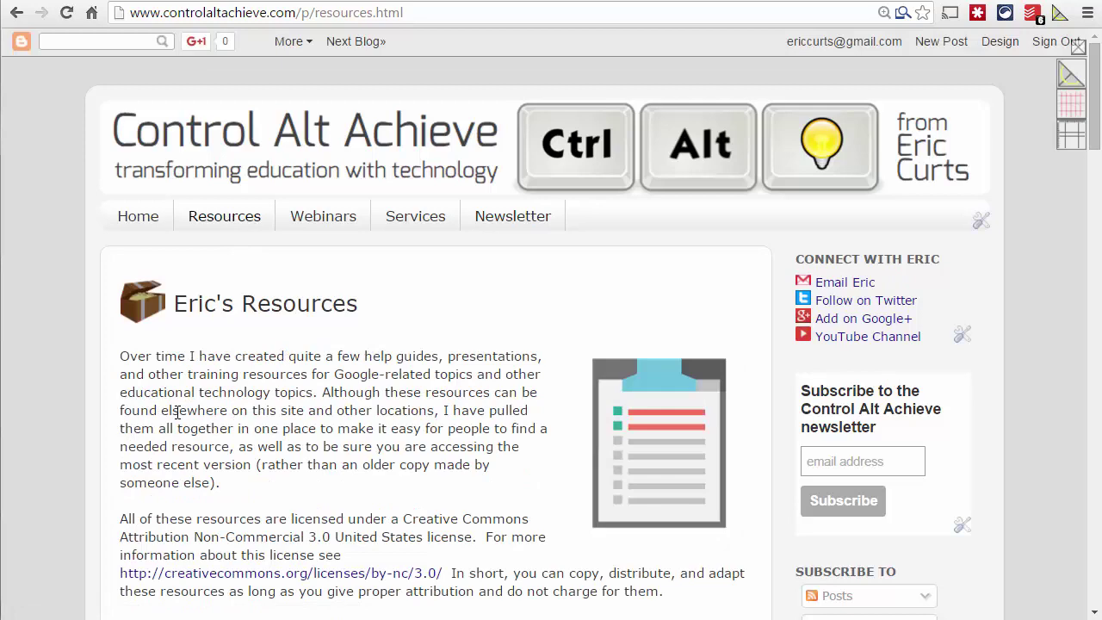
scroll(177, 413, down, 1)
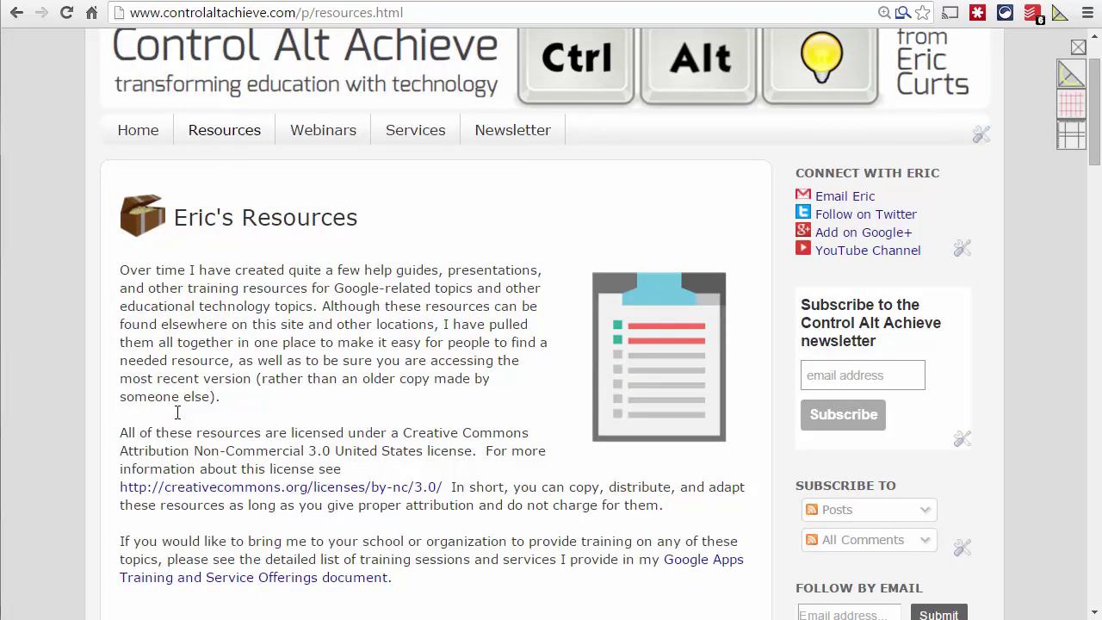
scroll(178, 412, down, 2)
scroll(177, 412, up, 3)
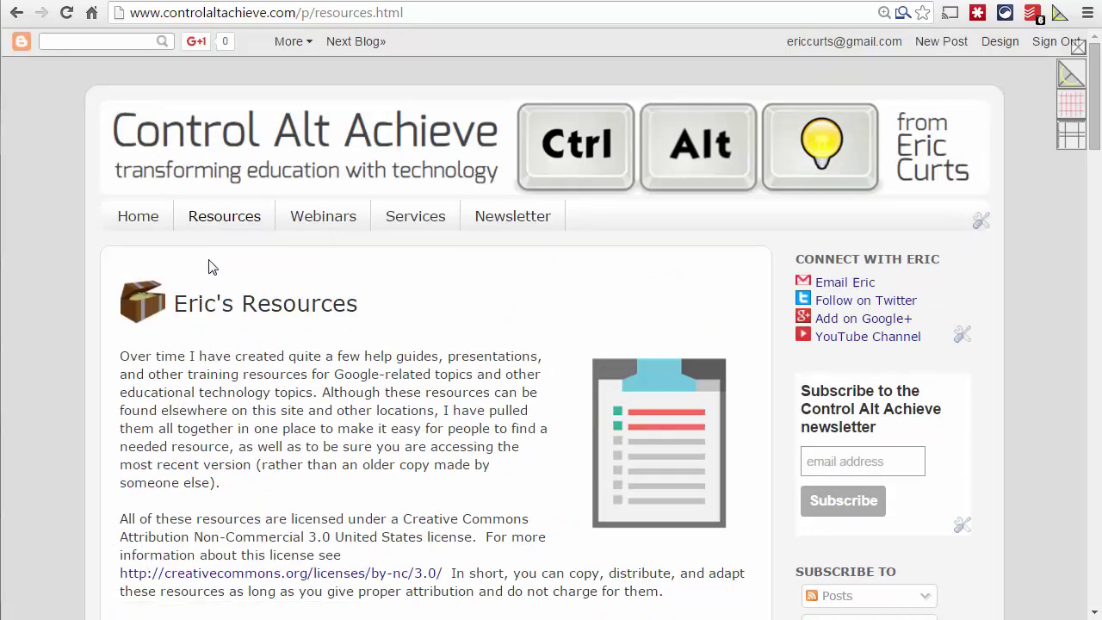
scroll(249, 319, down, 4)
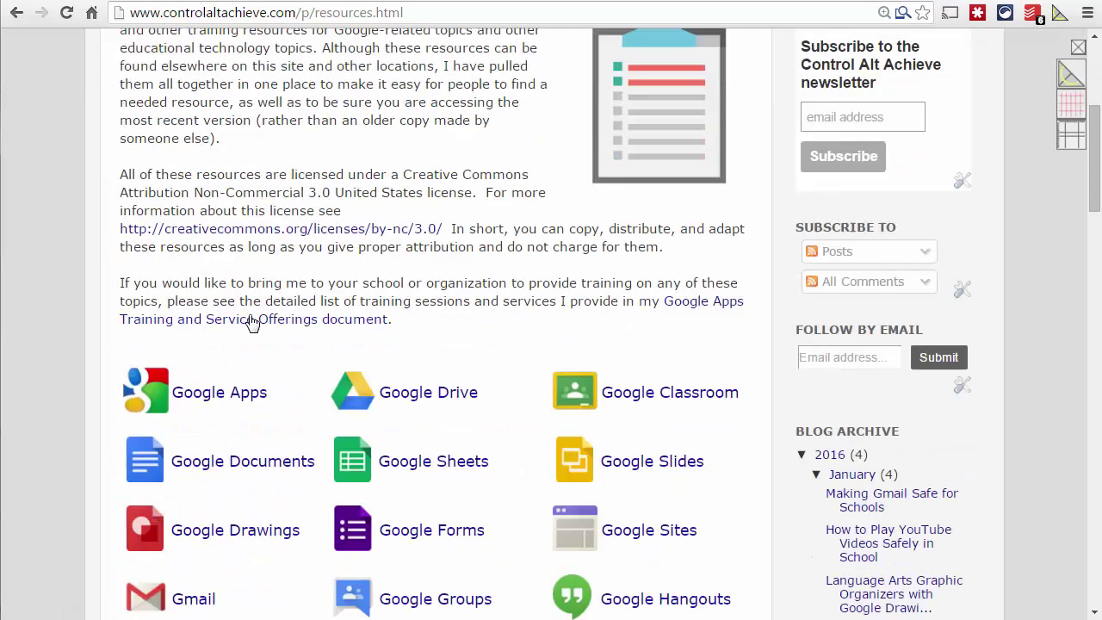
Step: Open the Google Drawings topic from the Resources grid and skim its guides and videos
scroll(250, 321, down, 1)
scroll(240, 379, down, 2)
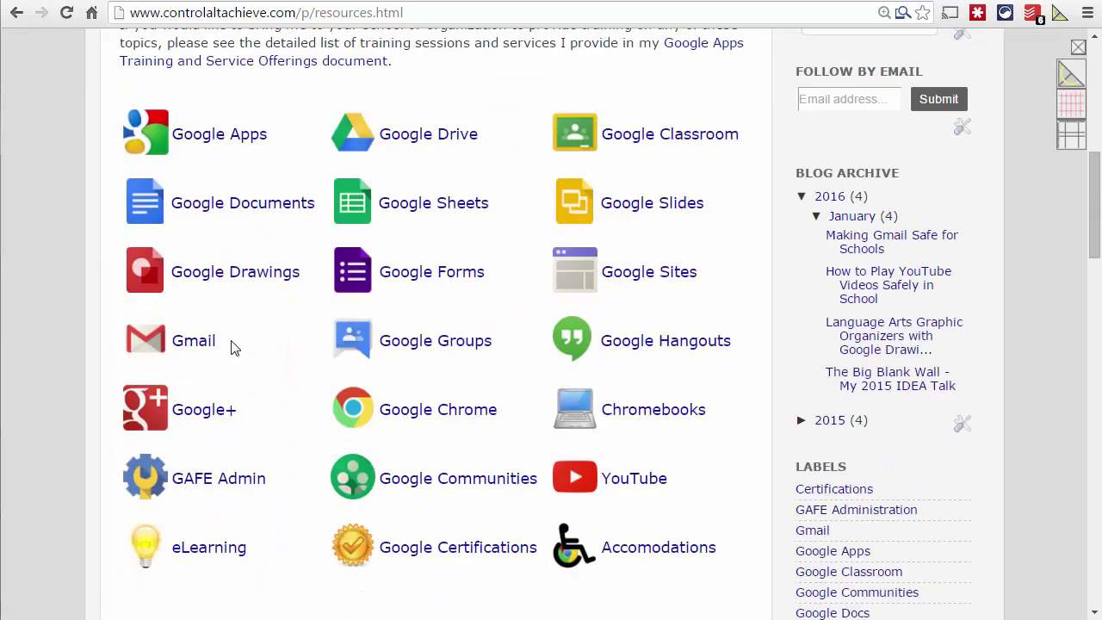
click(224, 284)
scroll(409, 400, down, 4)
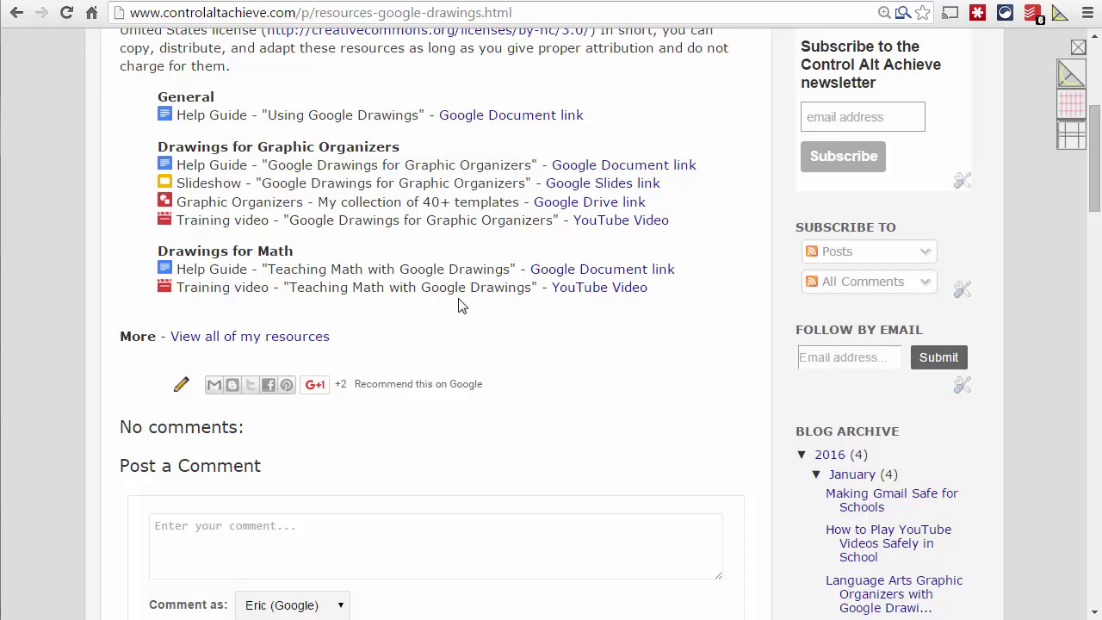
scroll(461, 306, up, 5)
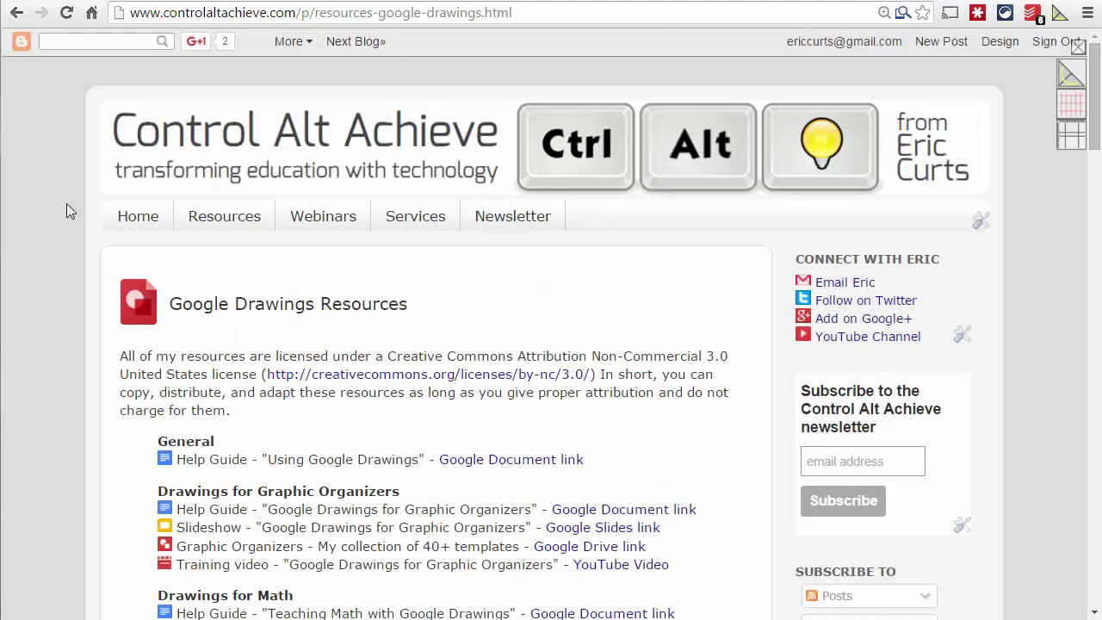